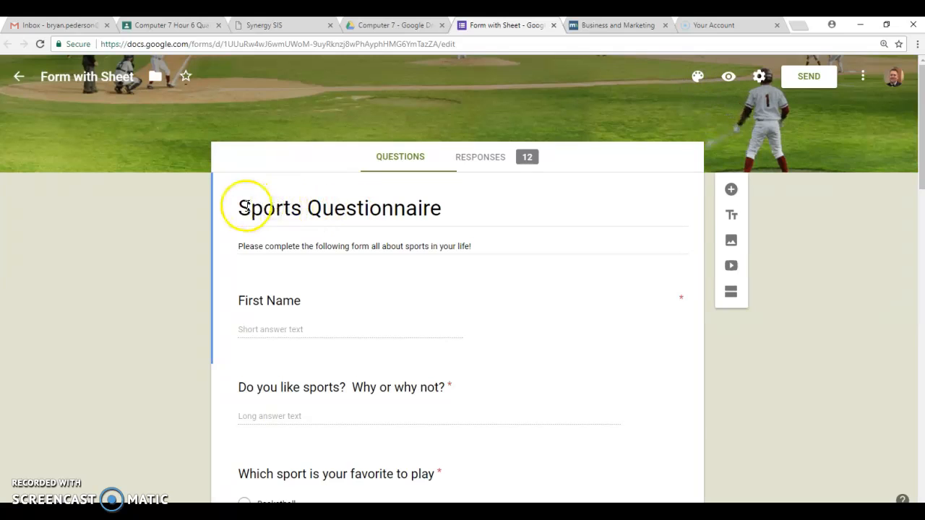
# Review the Sports Questionnaire's title, description and every question, from First Name to how many Superbowl's the Vikings have played in.
pyautogui.click(239, 208)
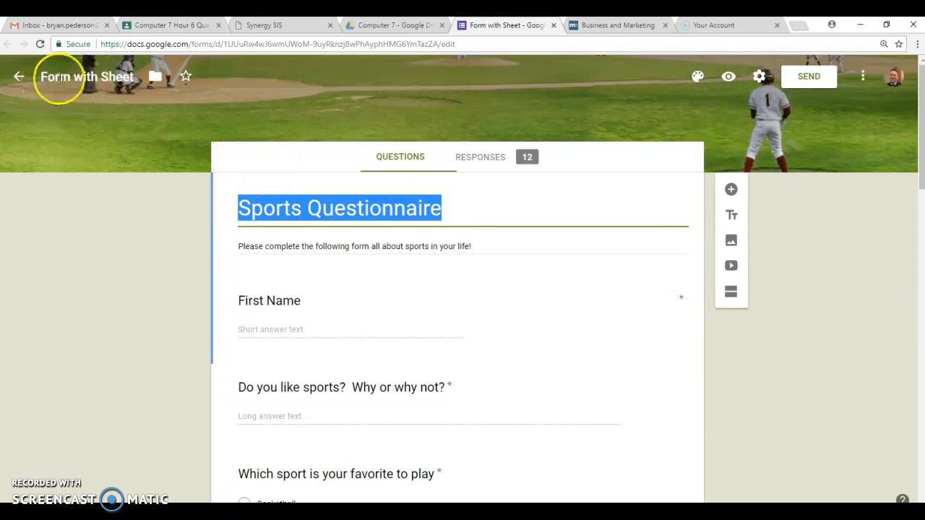
pyautogui.tripleClick(239, 246)
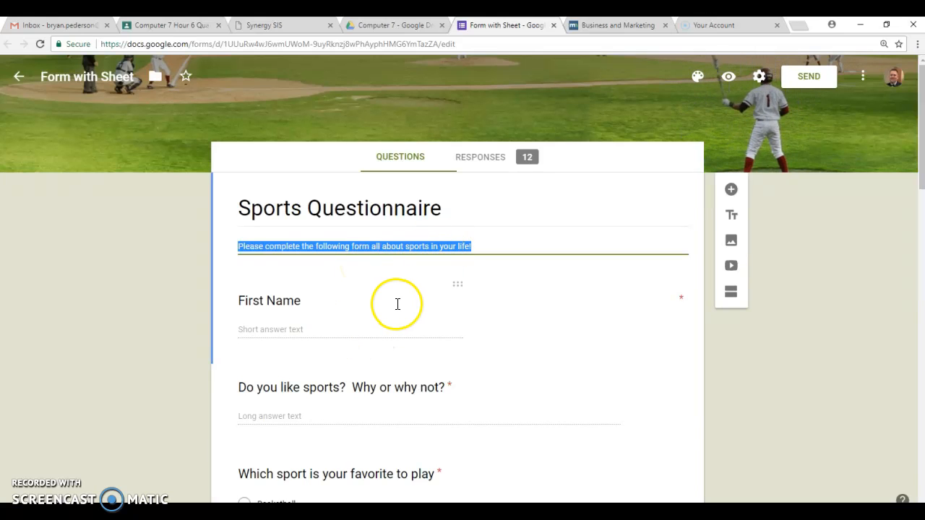
pyautogui.scroll(-1, 398, 304)
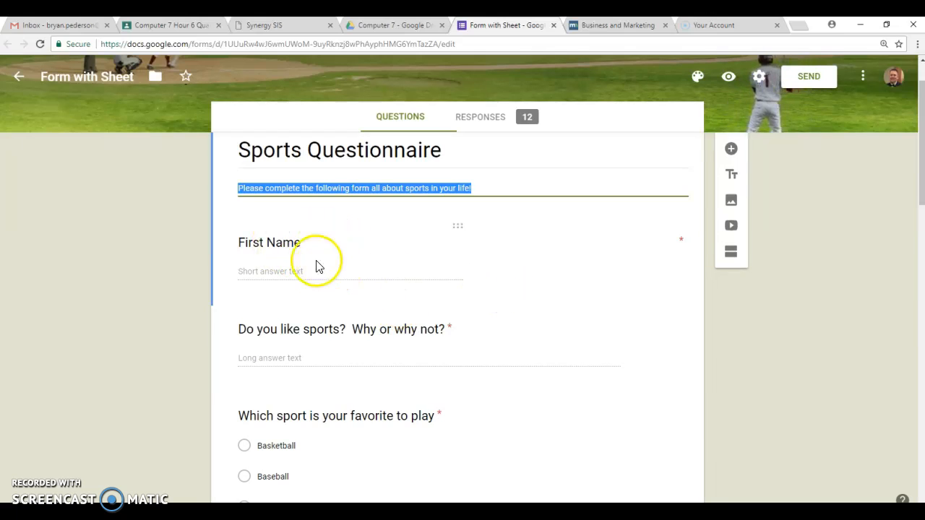
pyautogui.scroll(-1, 386, 270)
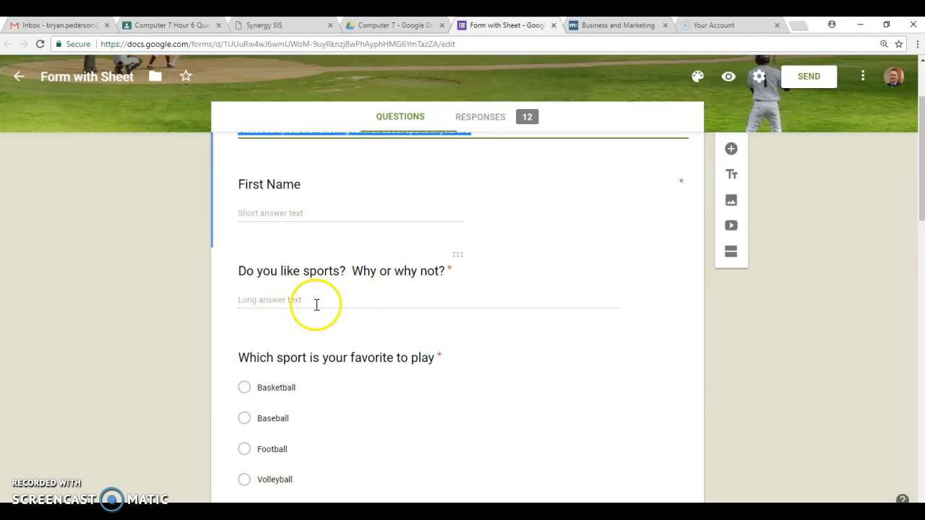
pyautogui.scroll(-3, 498, 325)
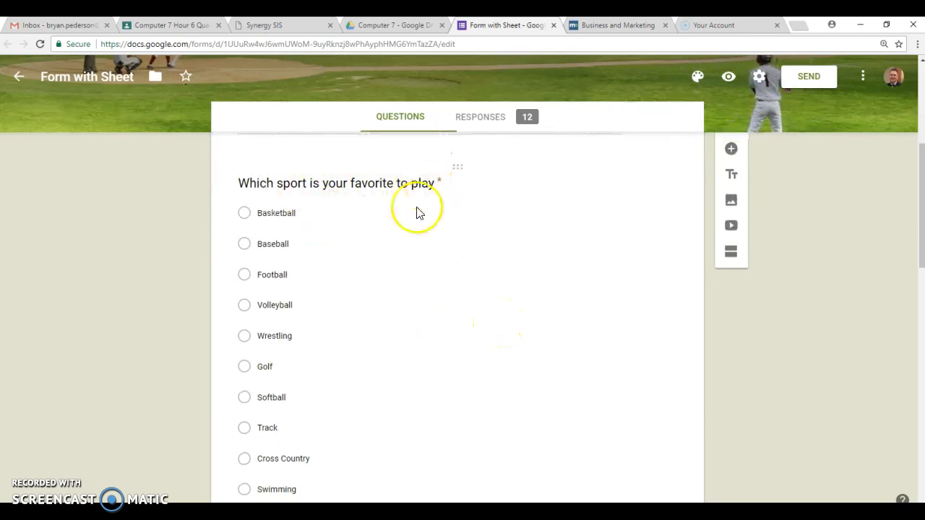
pyautogui.scroll(-1, 306, 215)
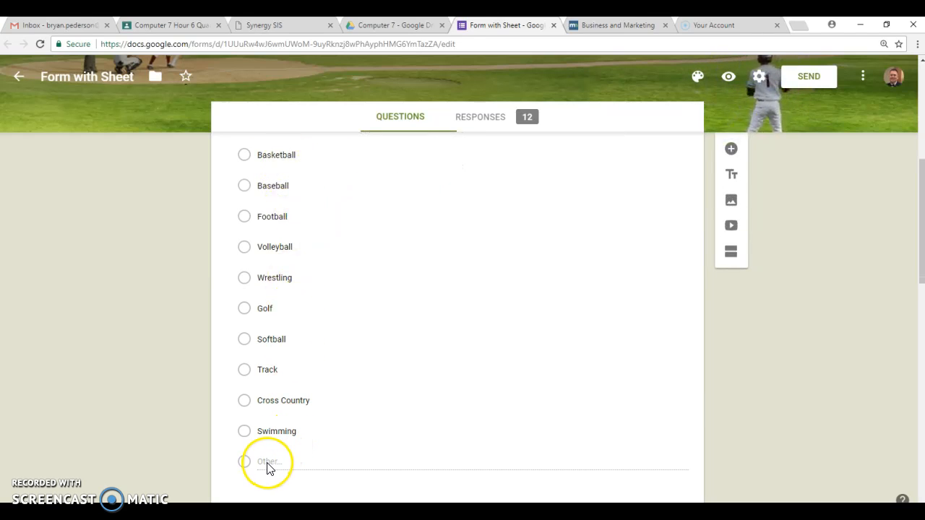
pyautogui.click(244, 467)
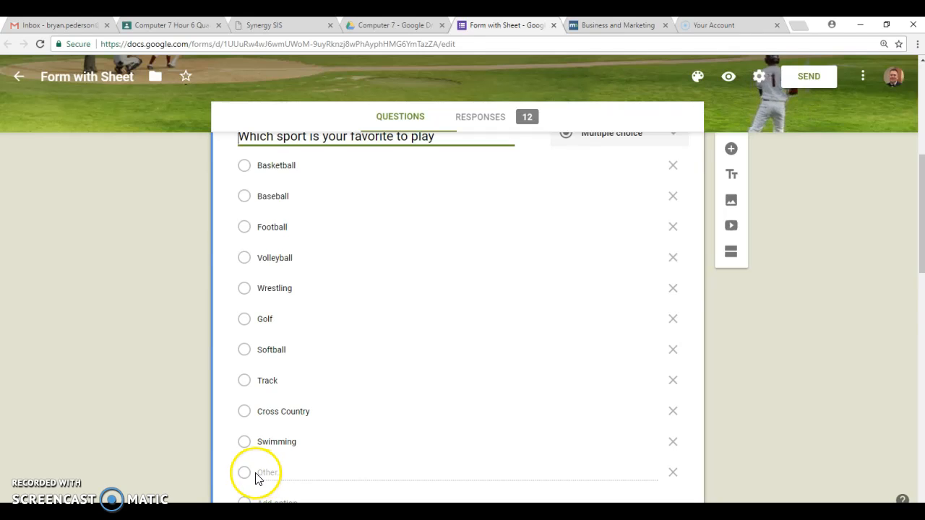
pyautogui.scroll(-2, 296, 480)
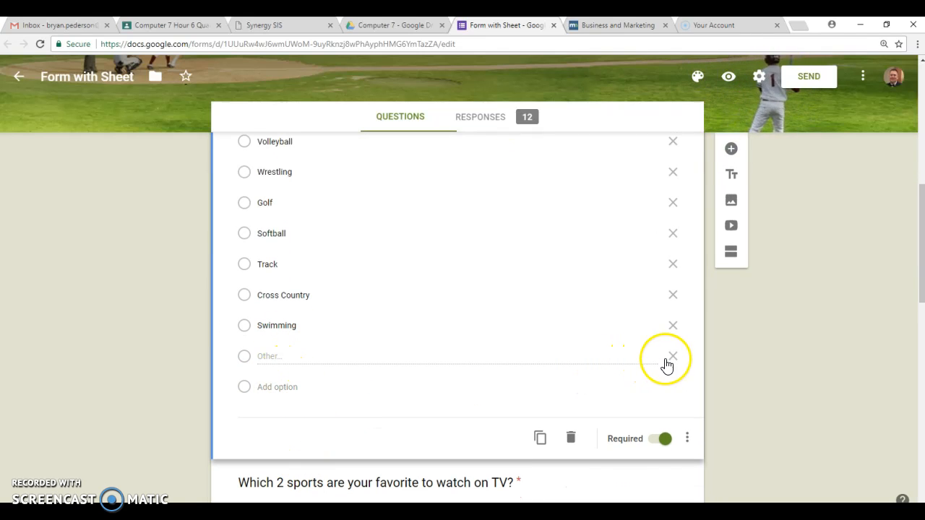
pyautogui.scroll(-4, 392, 390)
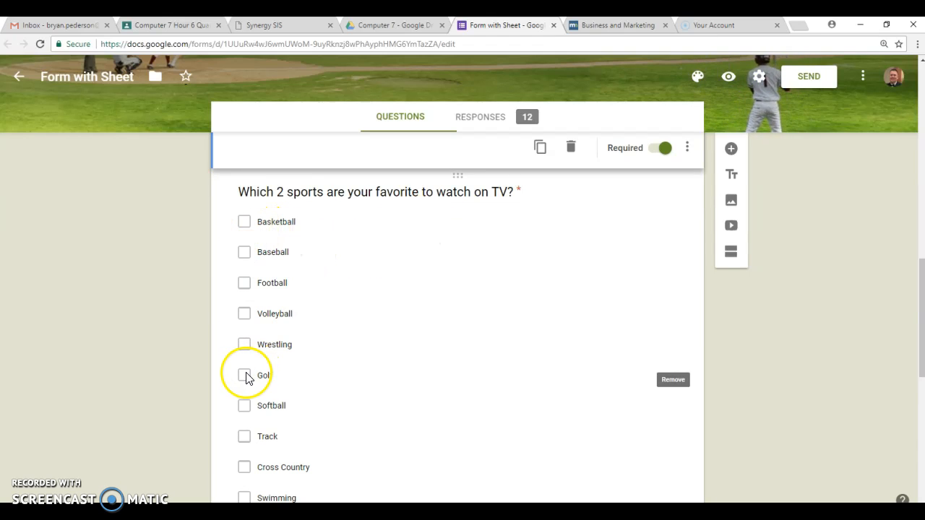
pyautogui.scroll(-5, 475, 358)
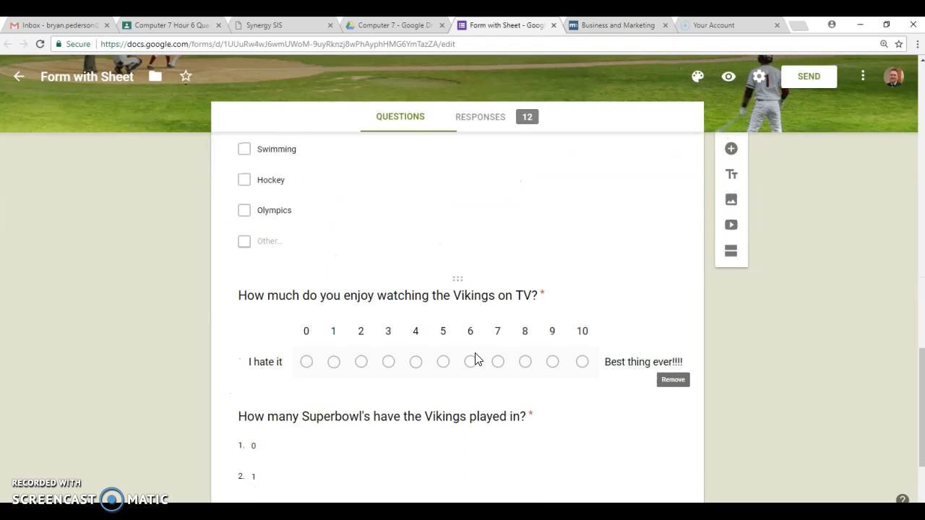
pyautogui.scroll(-1, 475, 358)
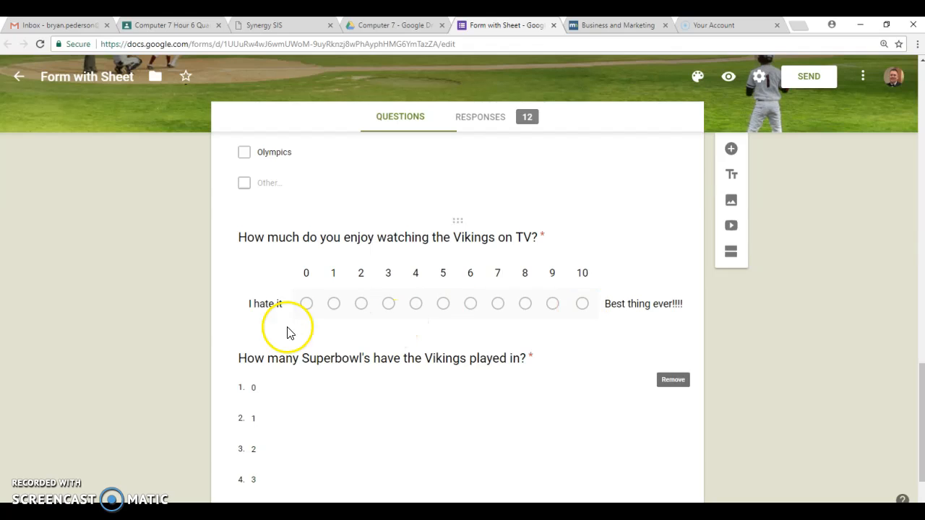
pyautogui.scroll(-2, 246, 330)
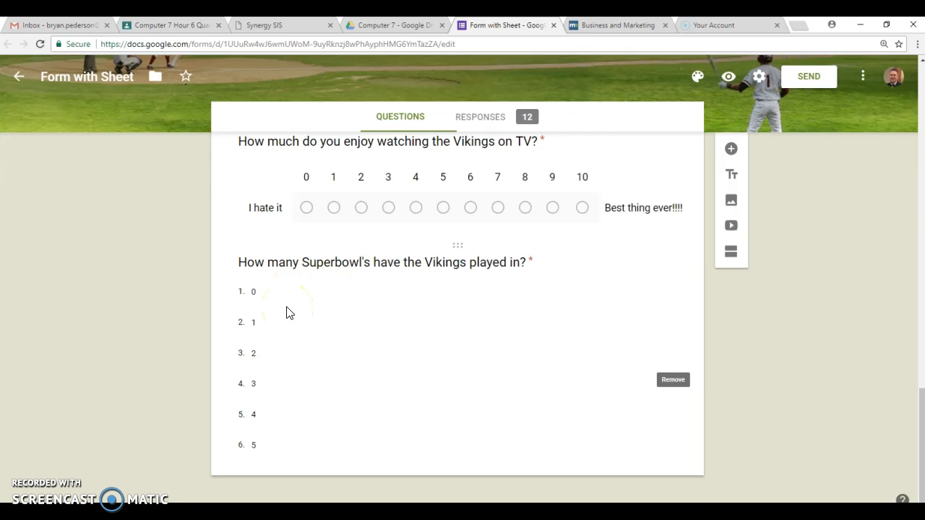
pyautogui.scroll(20, 434, 314)
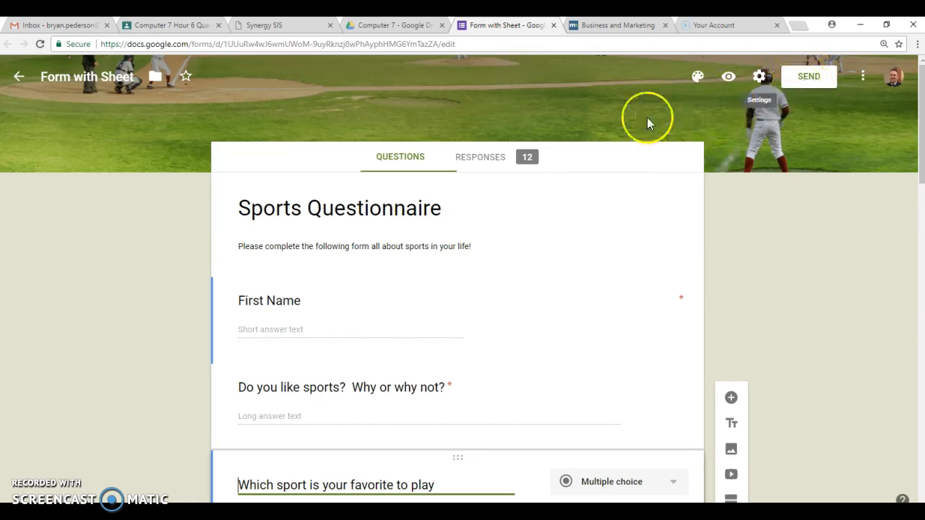
pyautogui.click(498, 161)
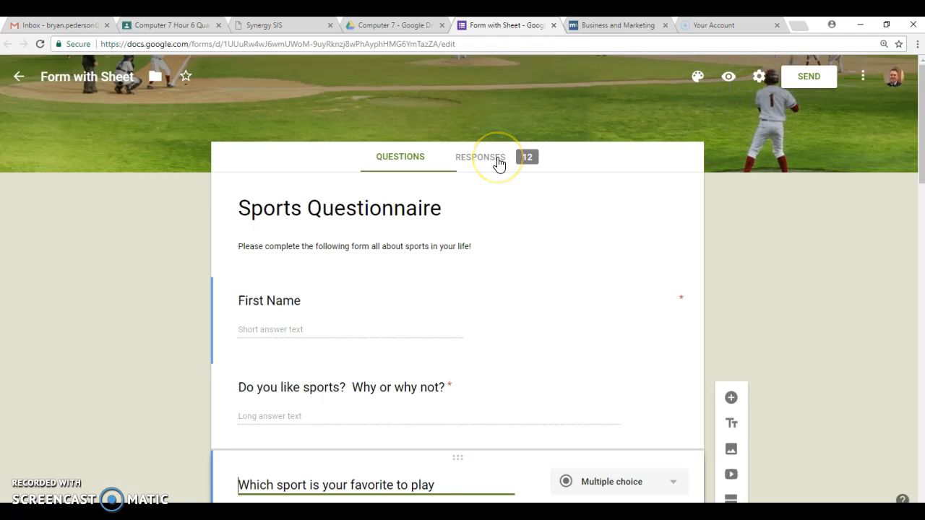
pyautogui.click(499, 163)
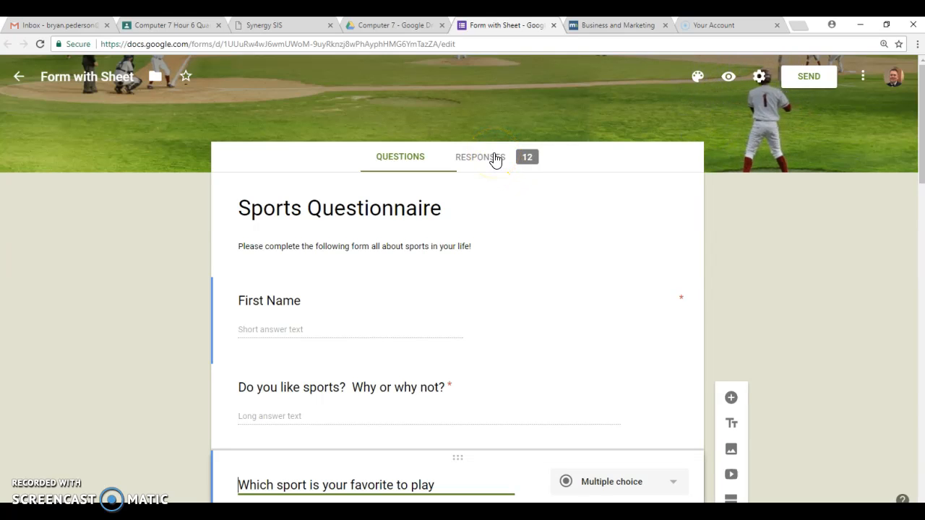
pyautogui.click(505, 163)
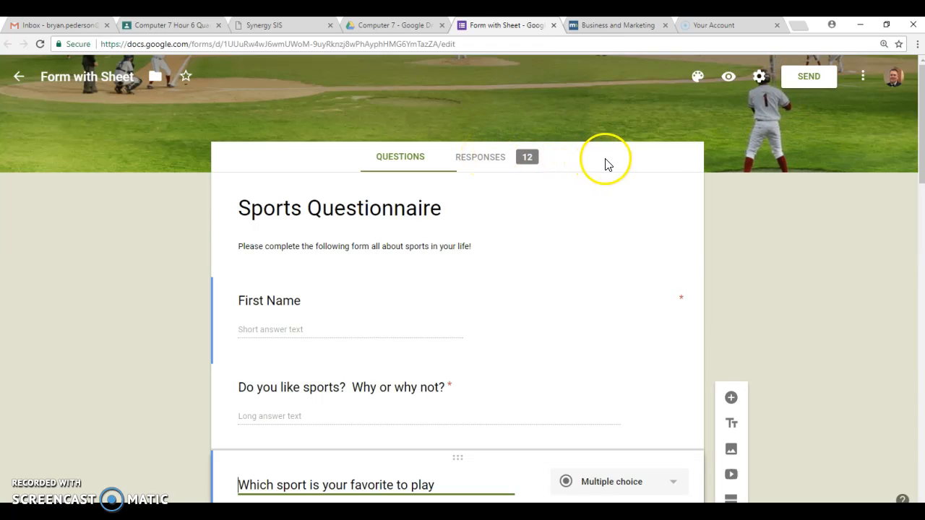
# Start sending the form by email, adding two students as recipients and beginning the entry of a third.
pyautogui.click(808, 80)
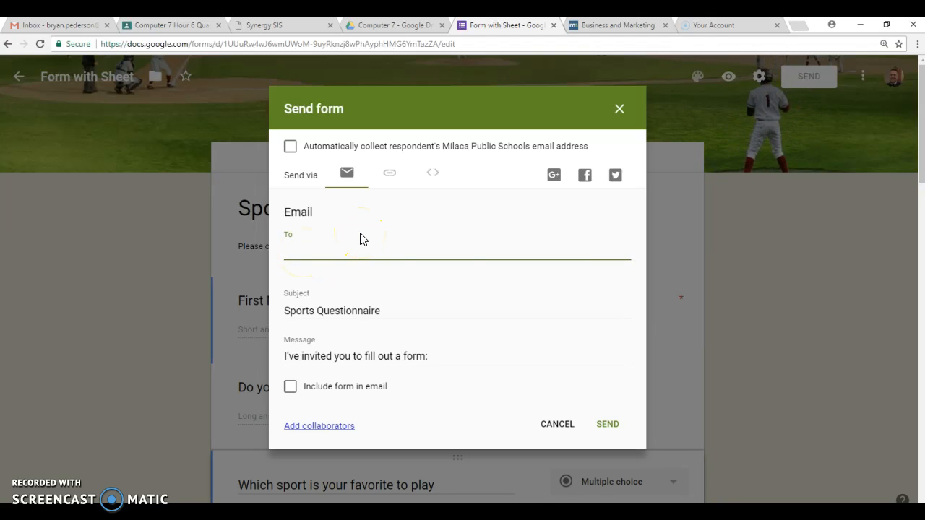
pyautogui.write('ella')
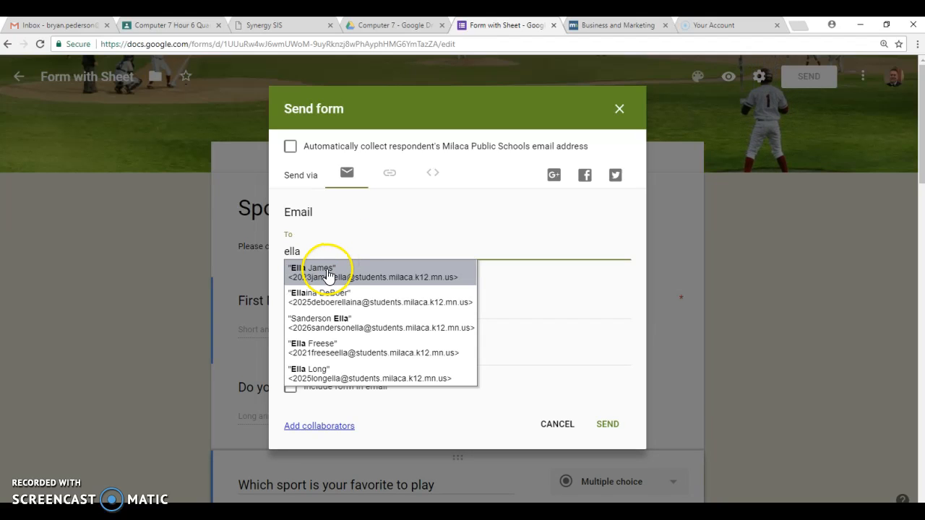
pyautogui.click(327, 274)
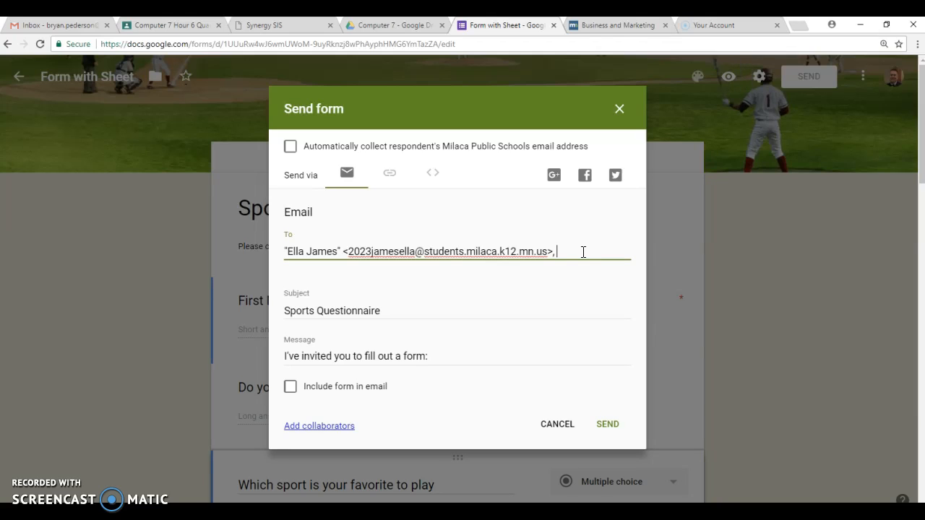
pyautogui.write('o')
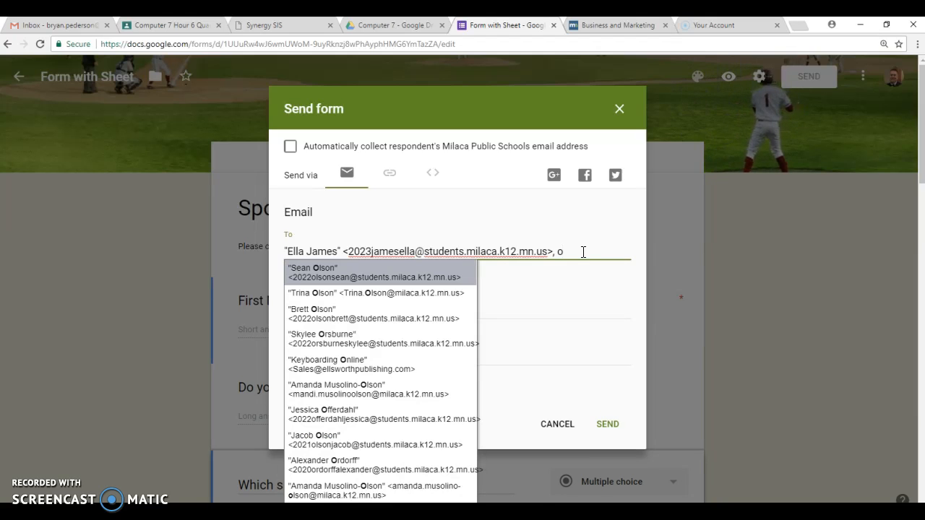
pyautogui.write('wen')
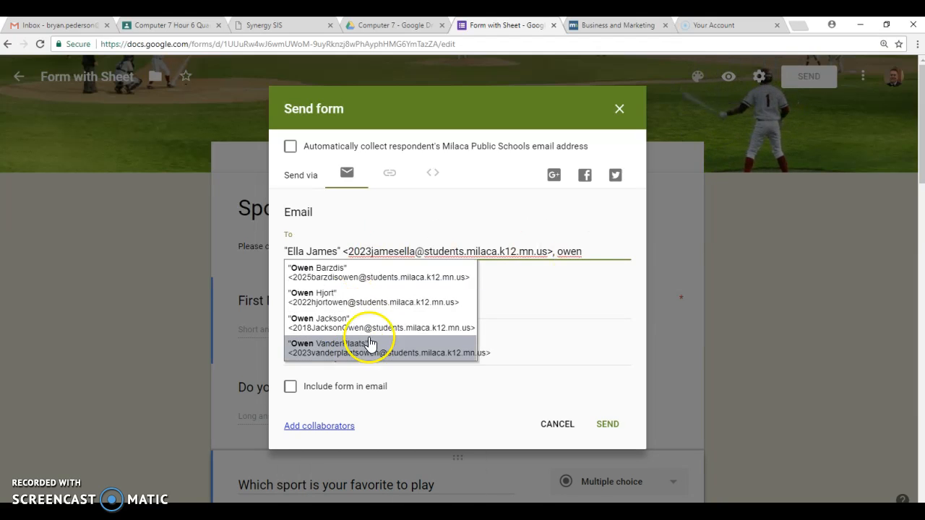
pyautogui.click(337, 348)
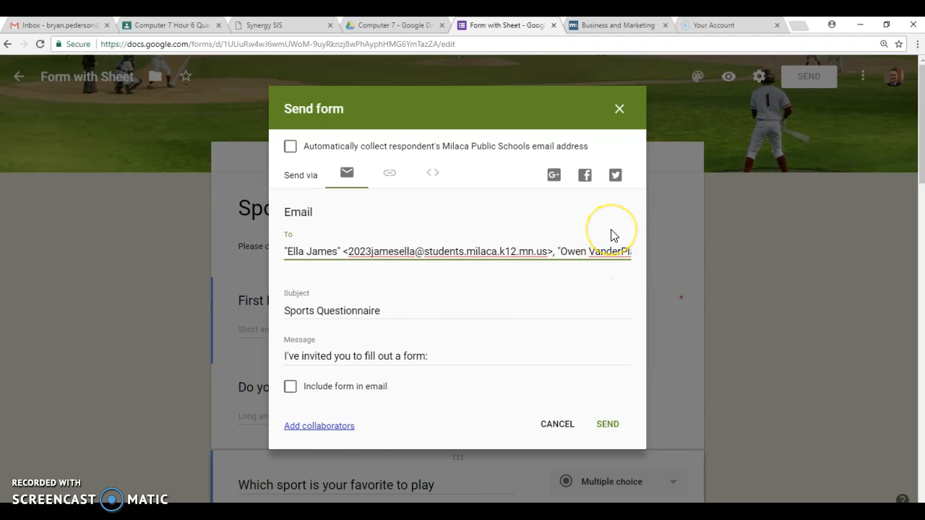
pyautogui.write('cry')
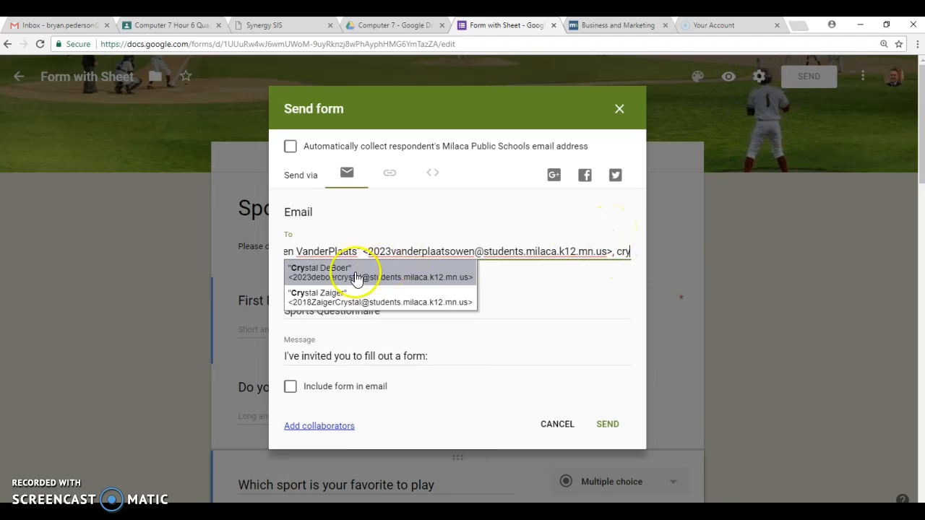
# Clear all recipients from the email's To field.
pyautogui.press('BackSpace')
pyautogui.press('BackSpace')
pyautogui.press('BackSpace')
pyautogui.press('BackSpace')
pyautogui.press('BackSpace')
pyautogui.press('BackSpace')
pyautogui.press('BackSpace')
pyautogui.press('BackSpace')
pyautogui.press('BackSpace')
pyautogui.press('BackSpace')
pyautogui.press('BackSpace')
pyautogui.press('BackSpace')
pyautogui.press('BackSpace')
pyautogui.press('BackSpace')
pyautogui.press('BackSpace')
pyautogui.press('BackSpace')
pyautogui.press('BackSpace')
pyautogui.press('BackSpace')
pyautogui.press('BackSpace')
pyautogui.press('BackSpace')
pyautogui.press('BackSpace')
pyautogui.press('BackSpace')
pyautogui.press('BackSpace')
pyautogui.press('BackSpace')
pyautogui.press('BackSpace')
pyautogui.press('BackSpace')
pyautogui.press('BackSpace')
pyautogui.press('BackSpace')
pyautogui.press('BackSpace')
pyautogui.press('BackSpace')
pyautogui.press('BackSpace')
pyautogui.press('BackSpace')
pyautogui.press('BackSpace')
pyautogui.press('BackSpace')
pyautogui.press('BackSpace')
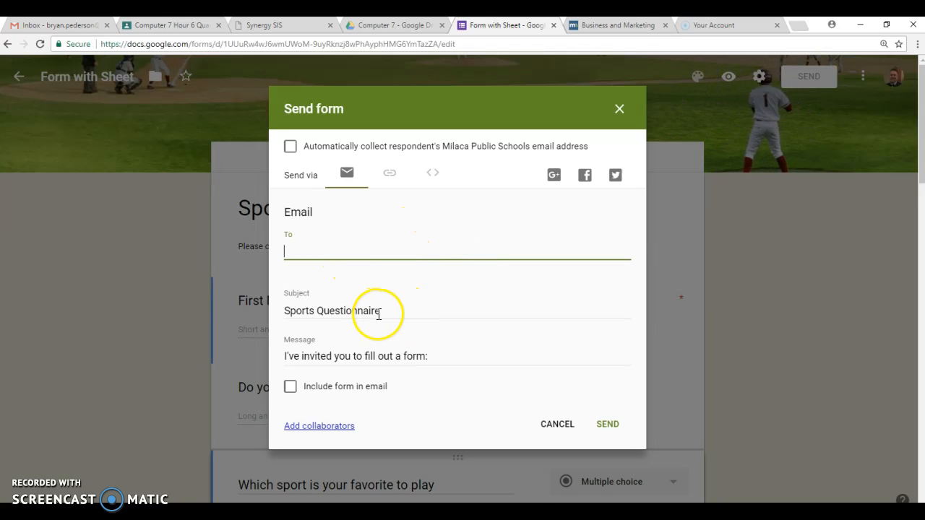
# Replace the email message with "Please fill this out to help me gather data." and close the Send form dialog without sending.
pyautogui.moveTo(440, 359); pyautogui.dragTo(252, 354)
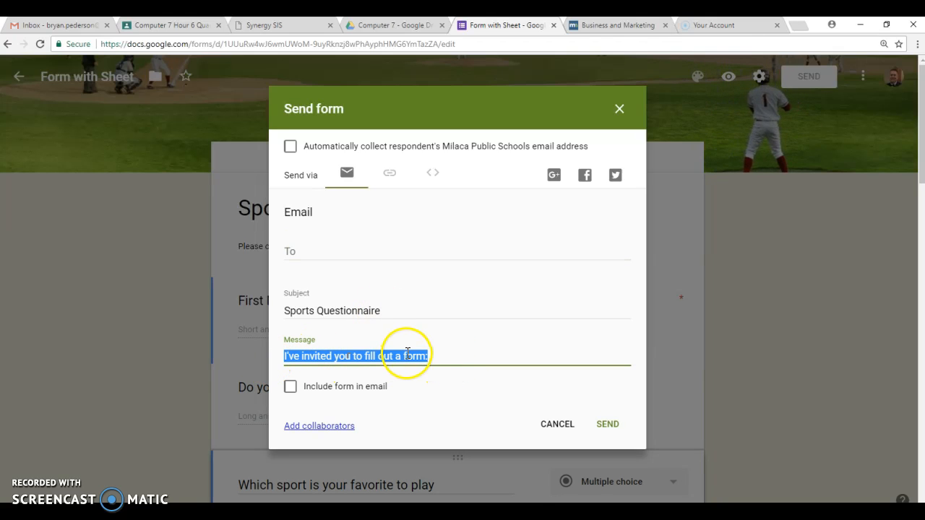
pyautogui.write('P')
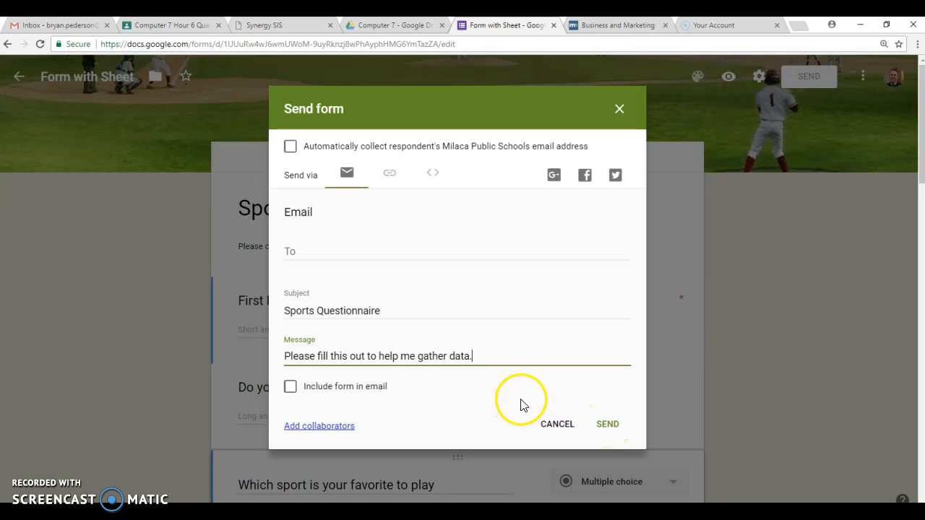
pyautogui.click(619, 109)
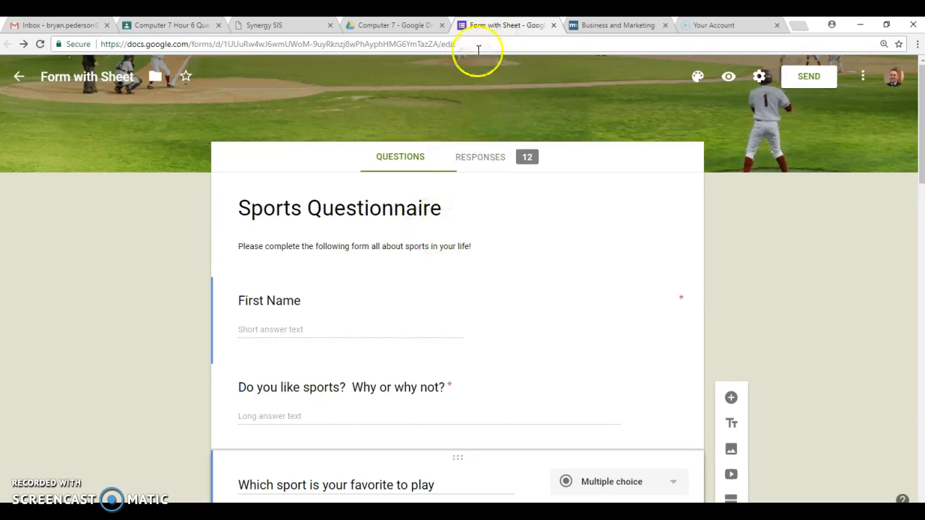
# Switch to the Gmail inbox, reload it to check for mail, and return to the Form with Sheet form.
pyautogui.click(72, 25)
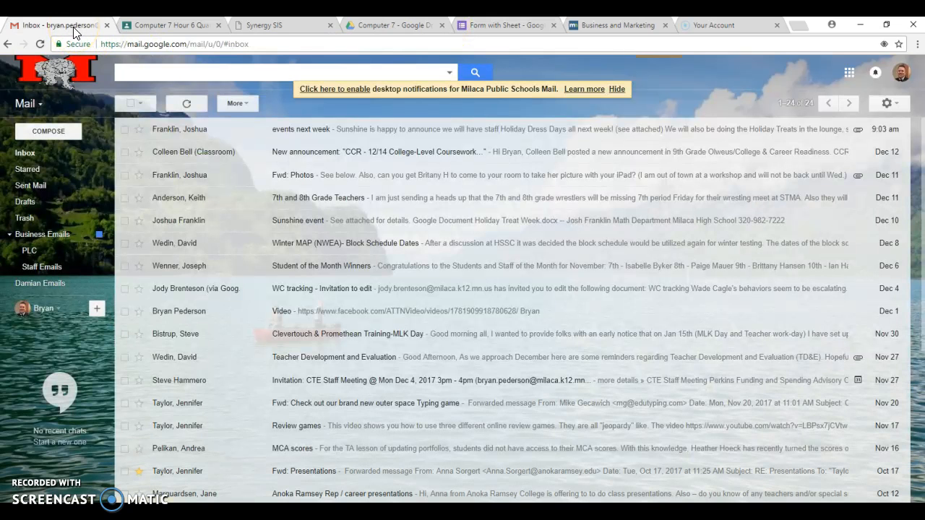
pyautogui.click(40, 45)
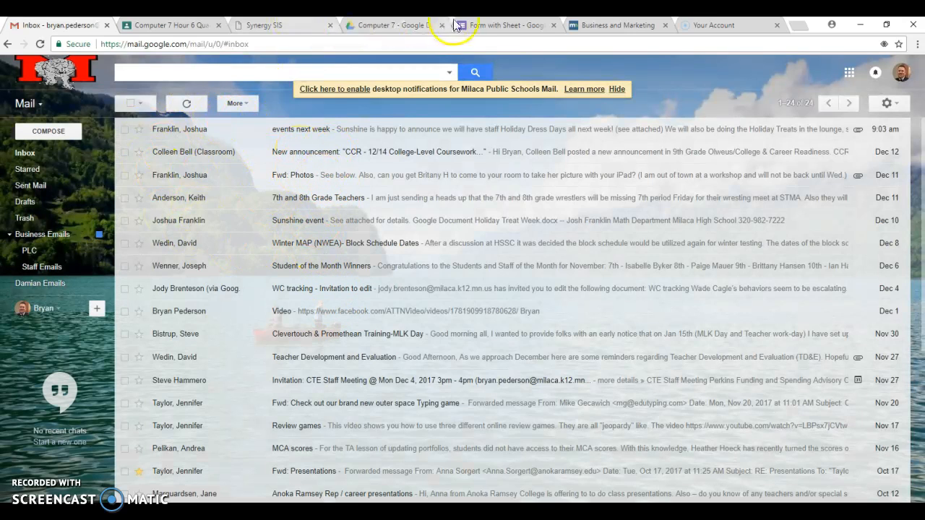
pyautogui.click(509, 25)
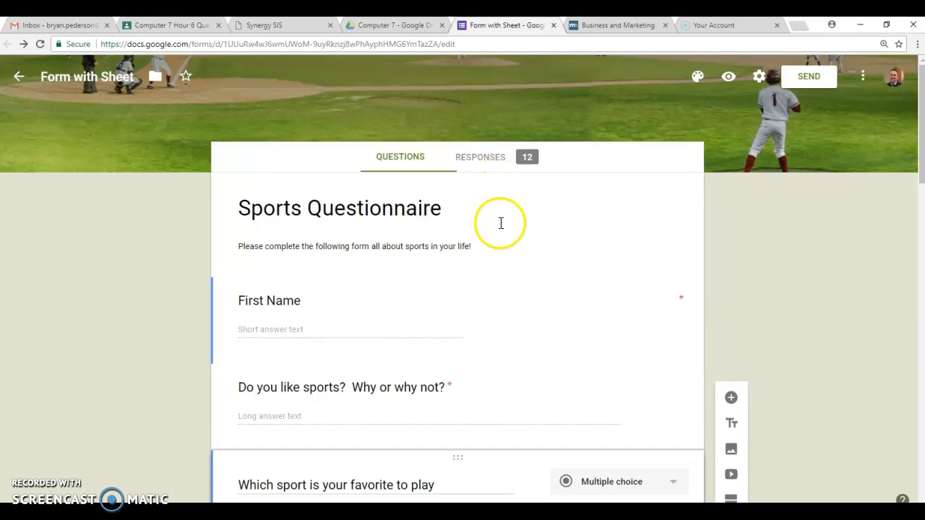
# Open the form's responses in the individual view and read through all answers of the first response.
pyautogui.click(486, 160)
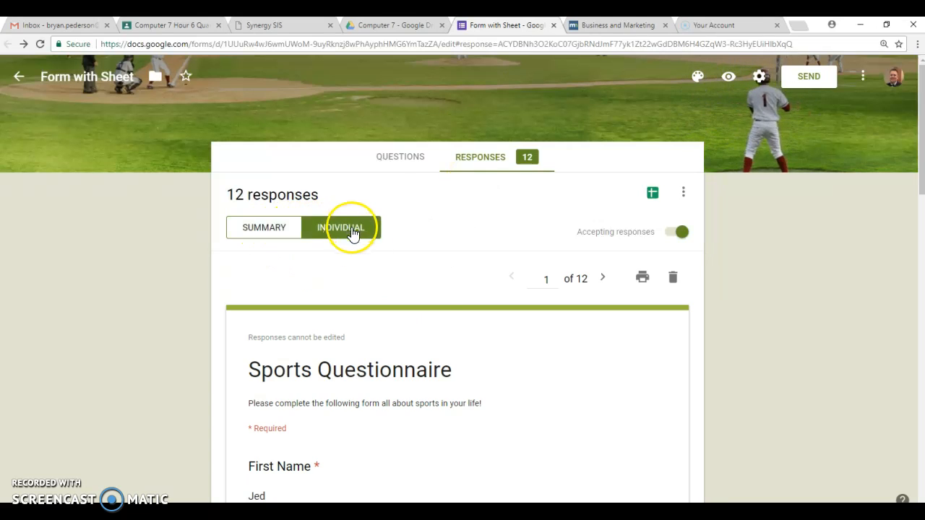
pyautogui.scroll(-1, 487, 306)
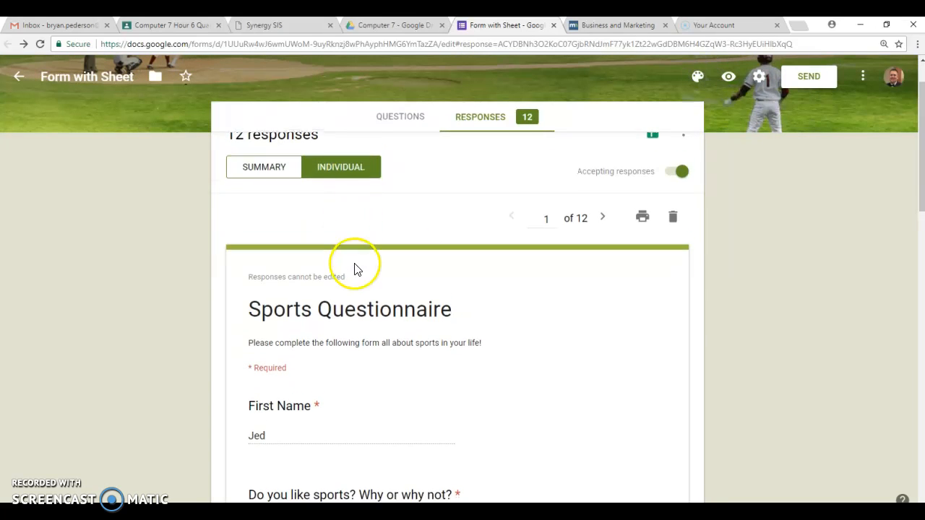
pyautogui.scroll(-1, 358, 282)
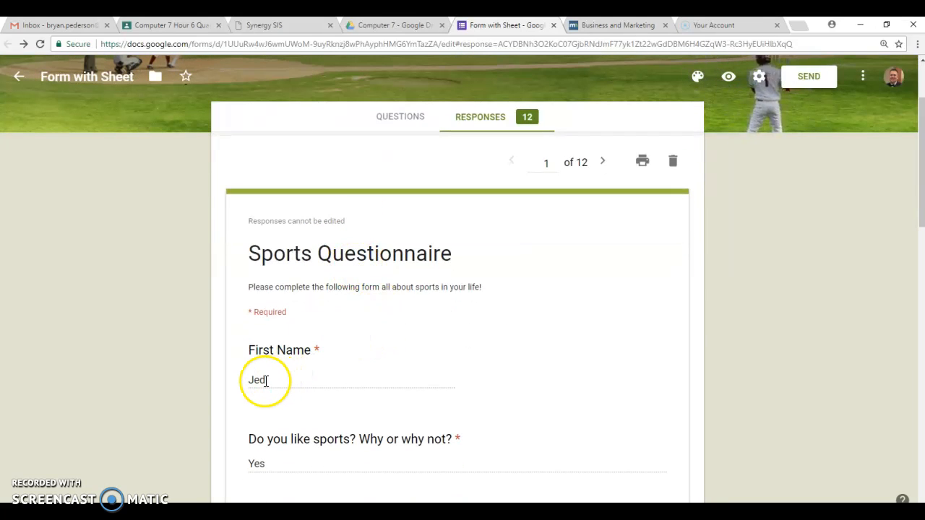
pyautogui.scroll(-3, 293, 384)
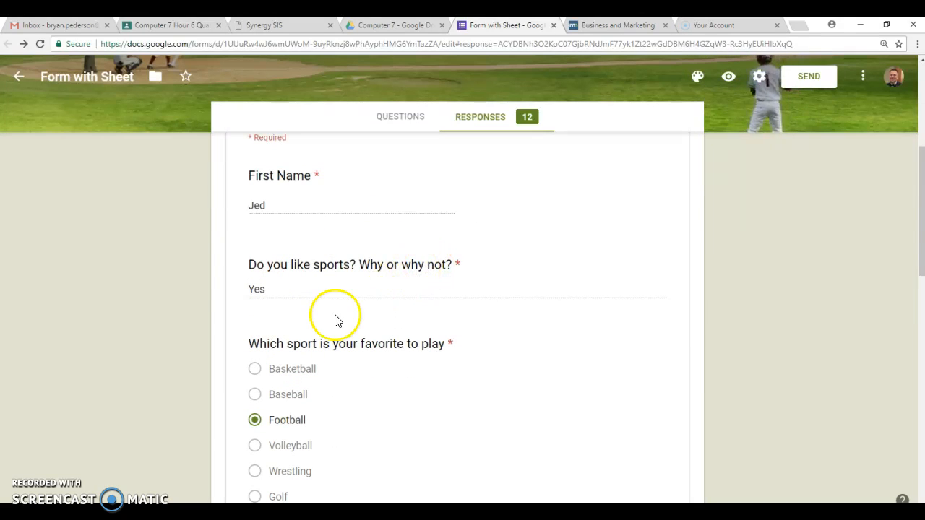
pyautogui.scroll(-3, 336, 320)
pyautogui.scroll(-3, 318, 267)
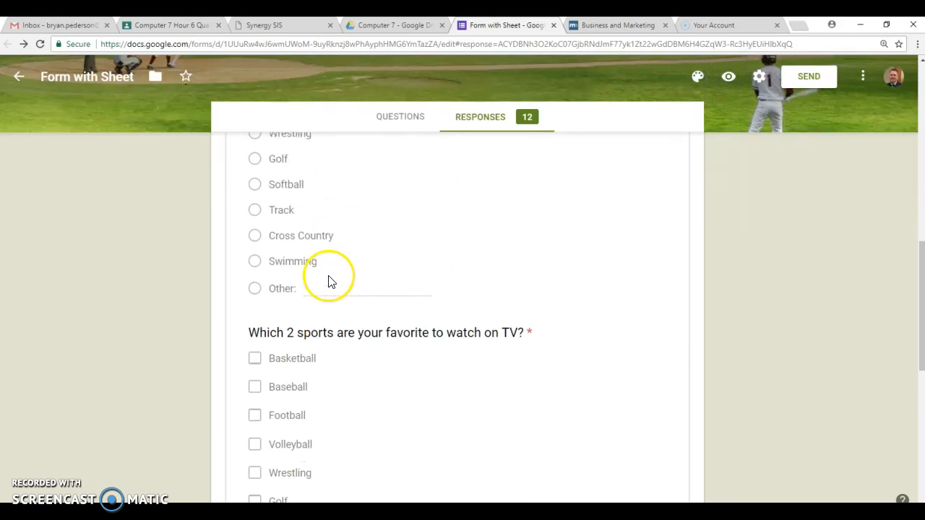
pyautogui.scroll(-2, 329, 281)
pyautogui.scroll(-2, 486, 225)
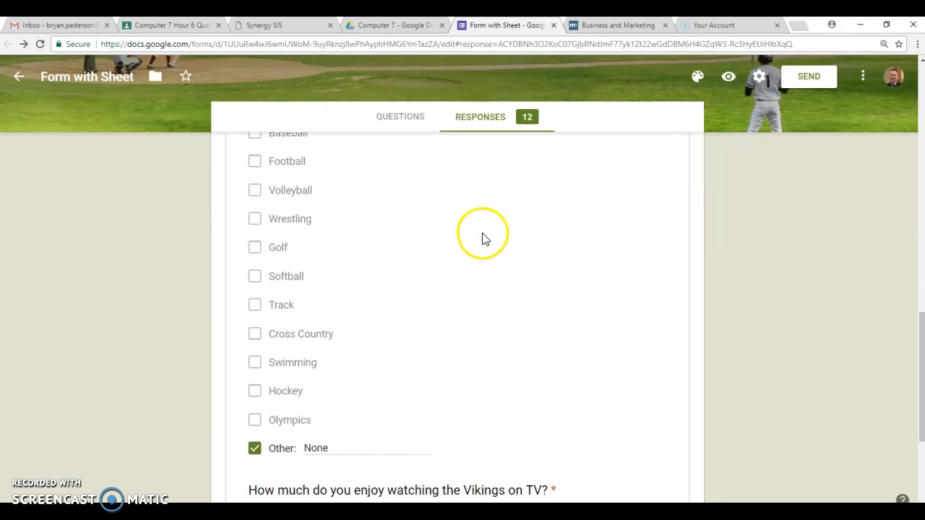
pyautogui.scroll(-1, 484, 238)
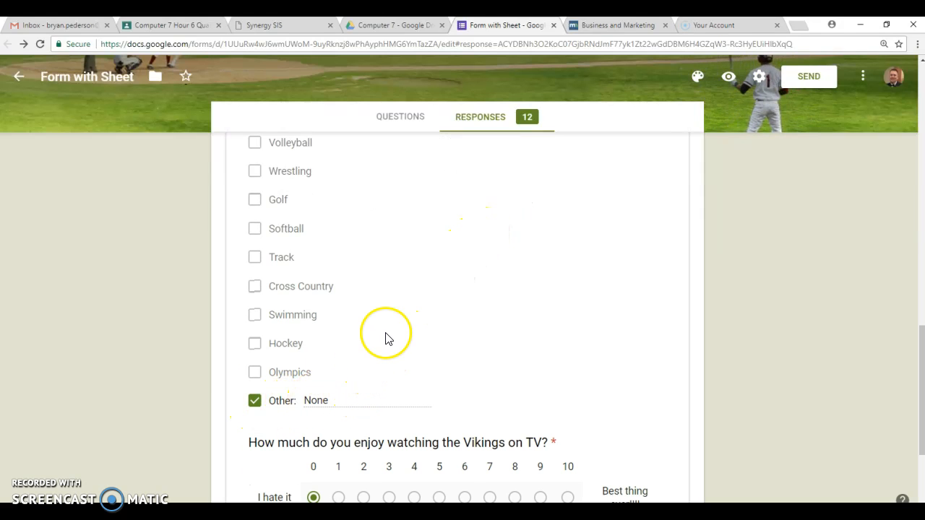
pyautogui.scroll(-3, 386, 335)
pyautogui.scroll(4, 386, 336)
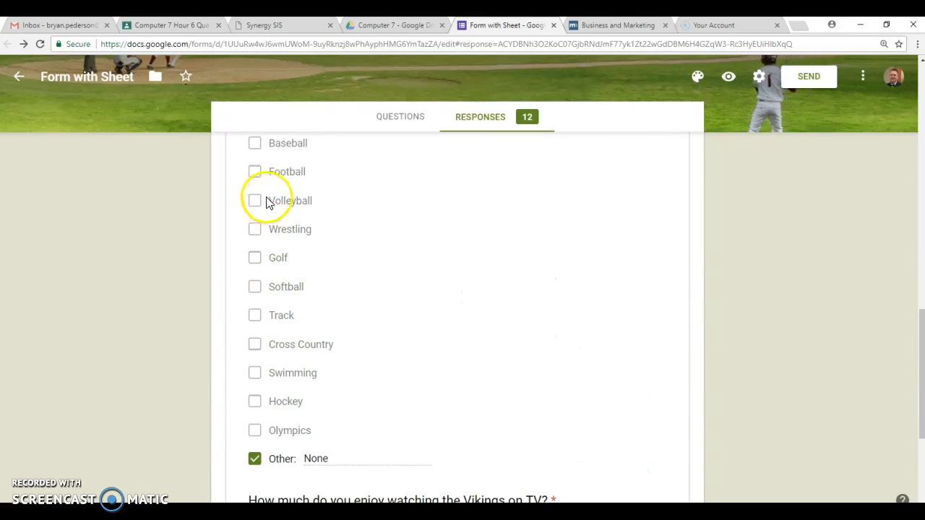
pyautogui.scroll(-2, 404, 317)
pyautogui.scroll(-2, 413, 320)
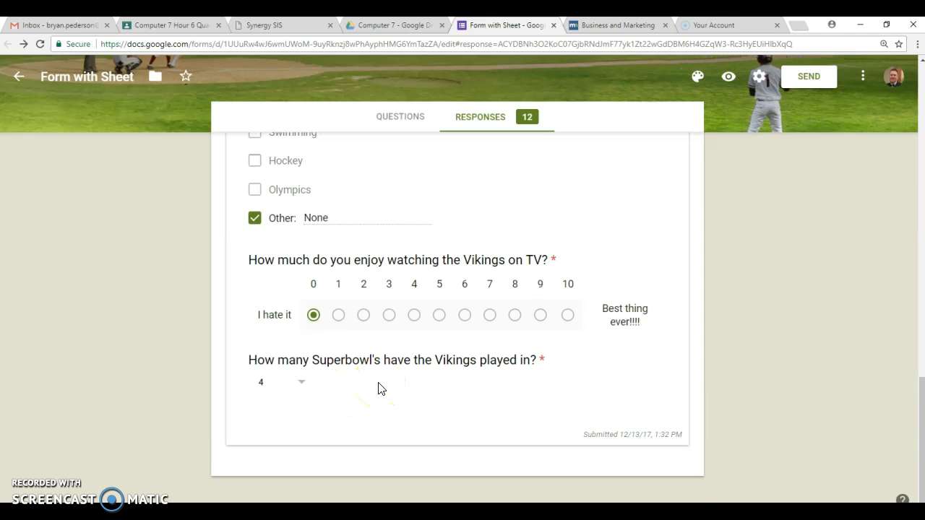
pyautogui.scroll(15, 378, 389)
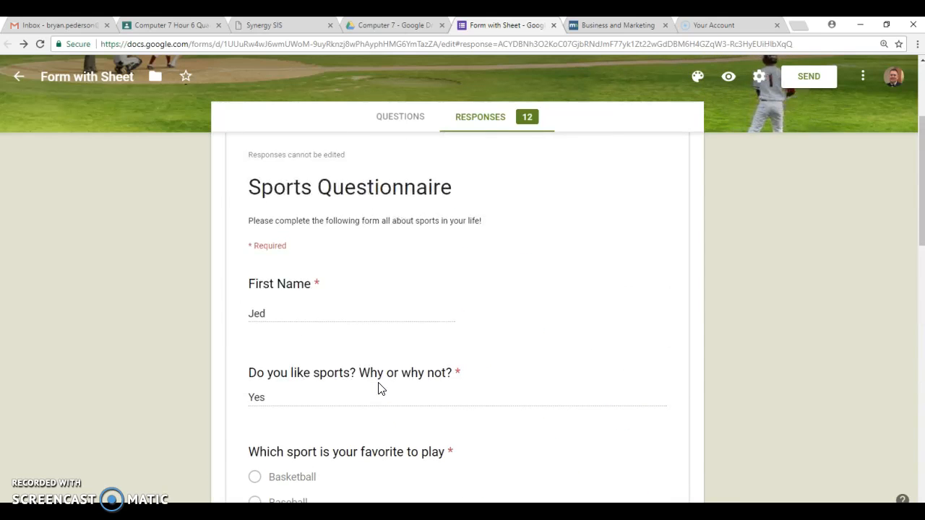
pyautogui.scroll(3, 378, 389)
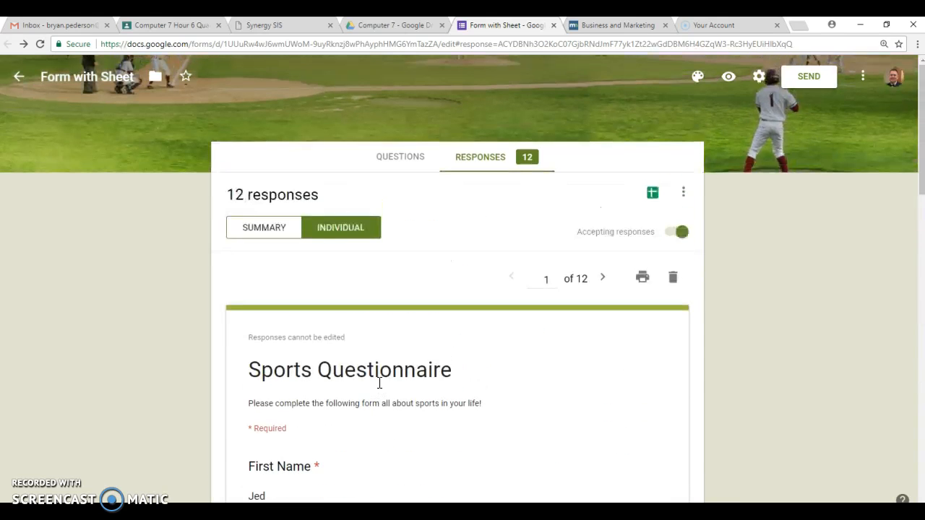
# Advance to the second individual response and review its answers through to the Superbowl question.
pyautogui.click(604, 280)
pyautogui.scroll(-3, 383, 388)
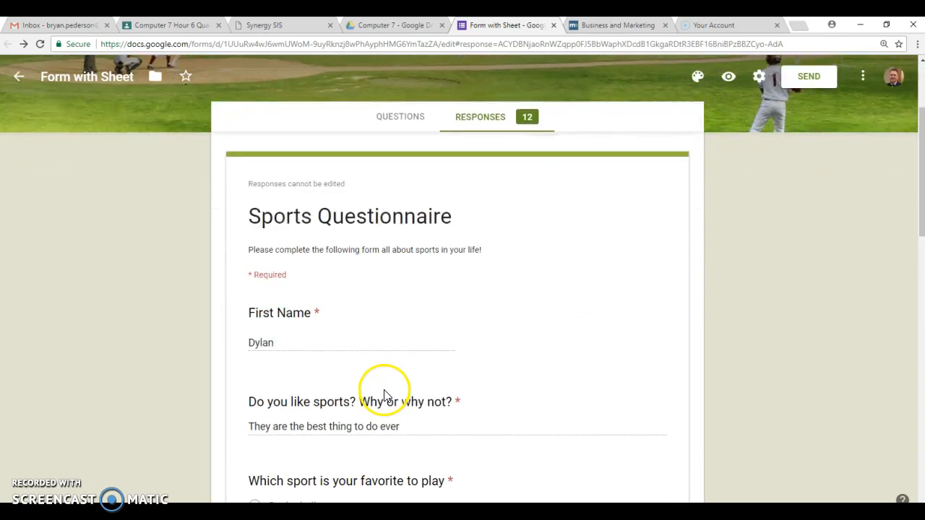
pyautogui.scroll(-6, 322, 368)
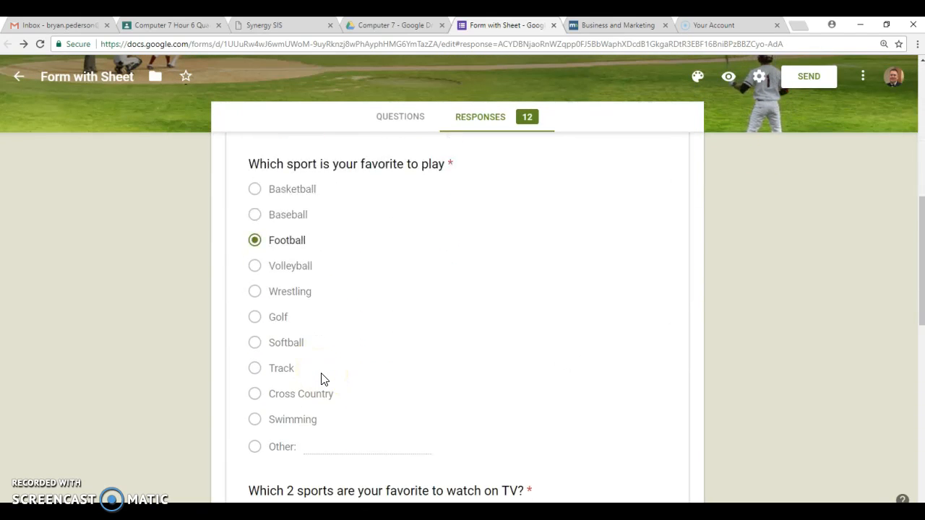
pyautogui.scroll(-8, 322, 373)
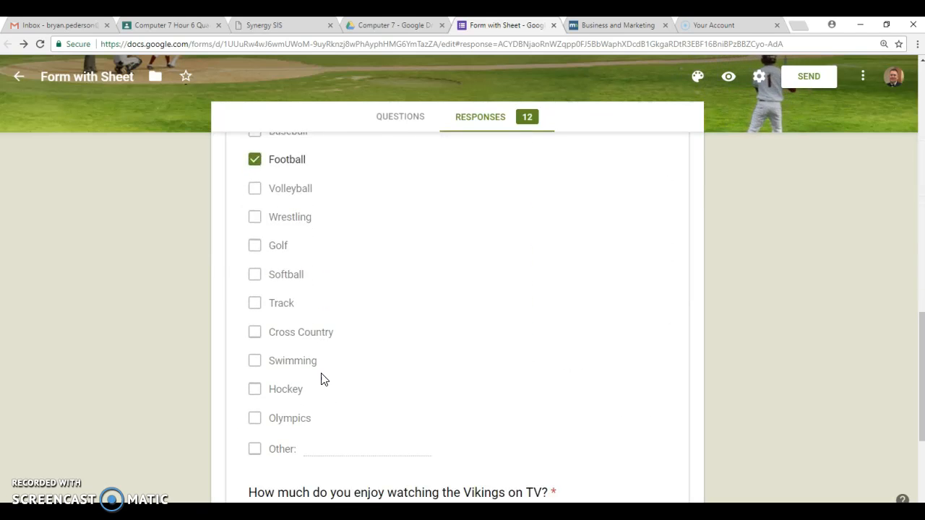
pyautogui.scroll(-2, 322, 379)
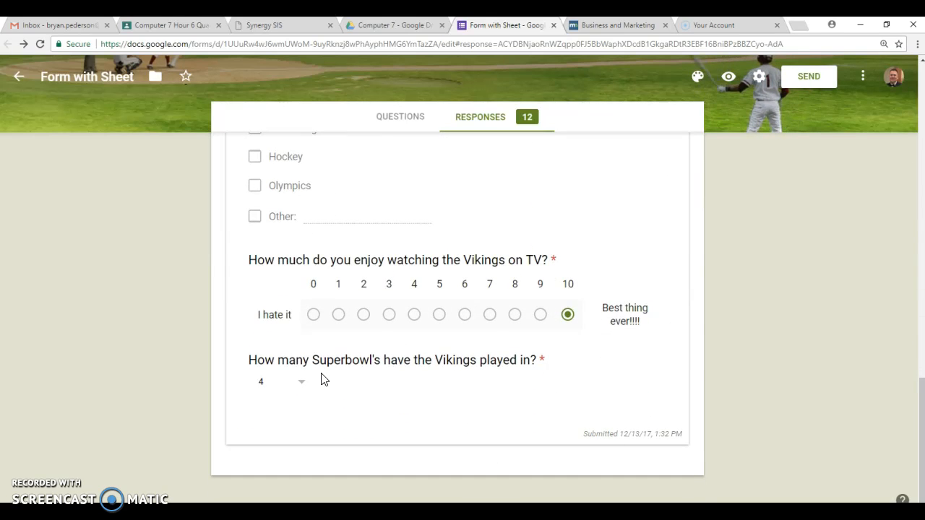
pyautogui.scroll(15, 322, 379)
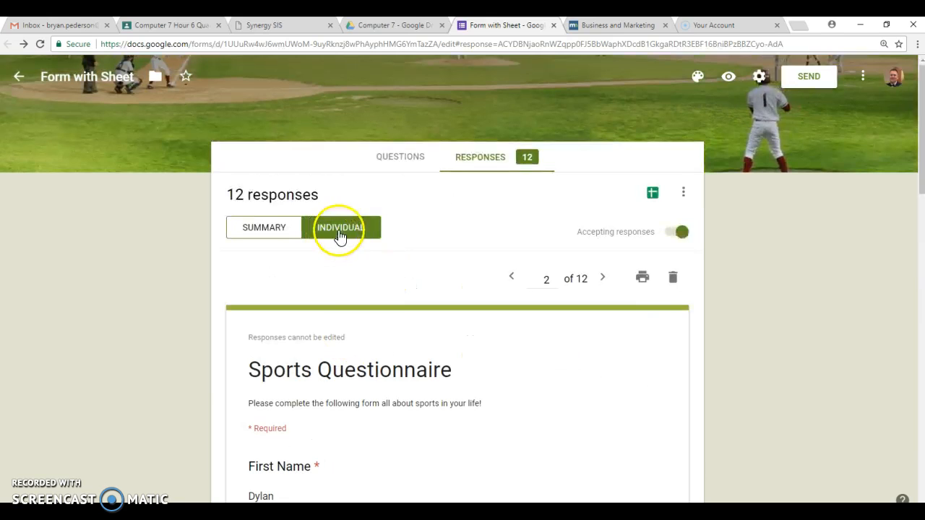
# Switch the responses to the summary view and review the First Name and "Do you like sports? Why or why not?" answers.
pyautogui.click(275, 229)
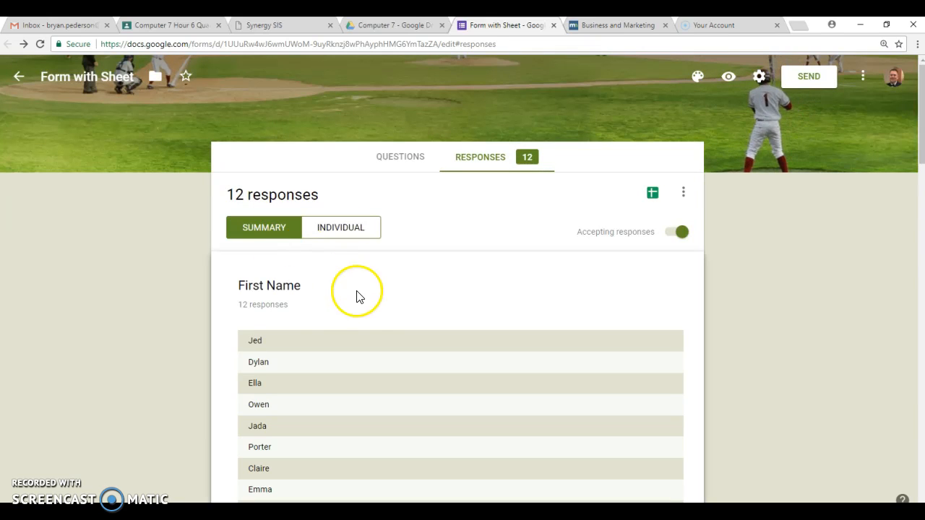
pyautogui.scroll(-2, 344, 326)
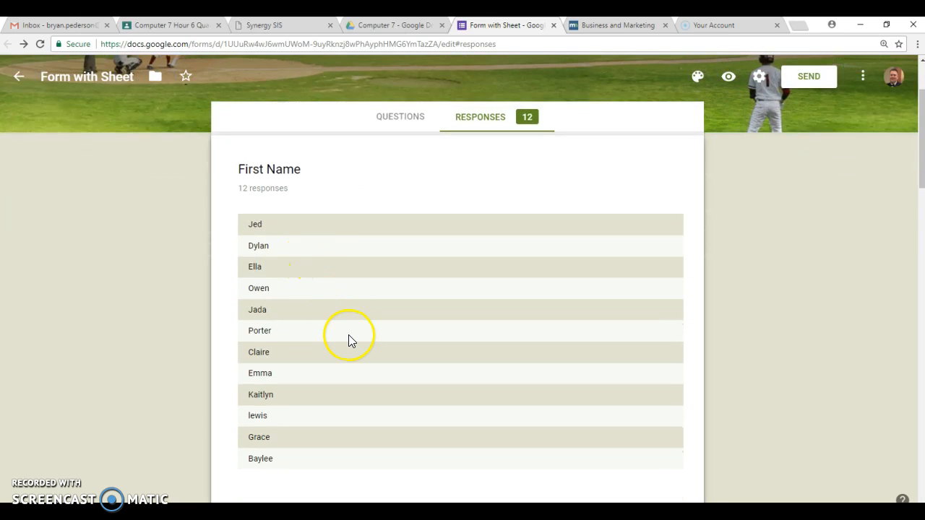
pyautogui.scroll(-5, 348, 341)
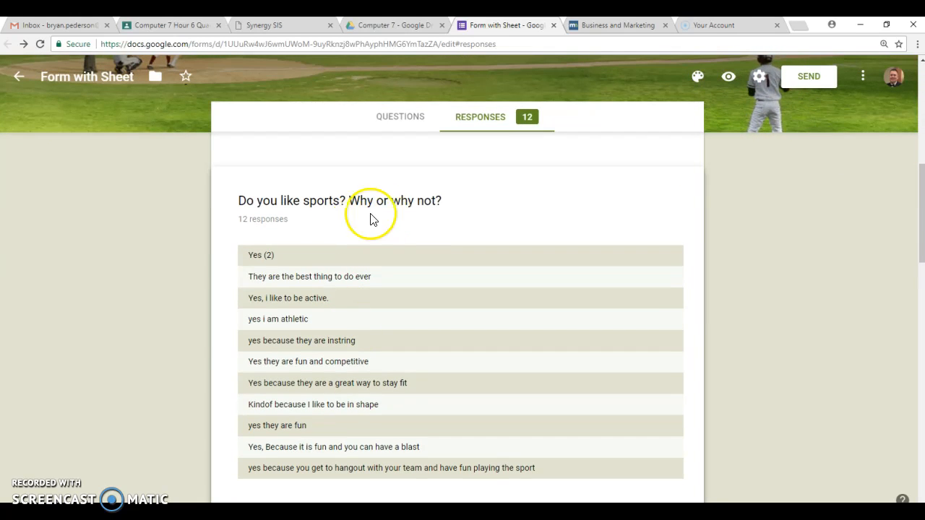
# Inspect the slices of the "Which sport is your favorite to play" pie chart and look over the remaining summary charts.
pyautogui.scroll(-6, 359, 356)
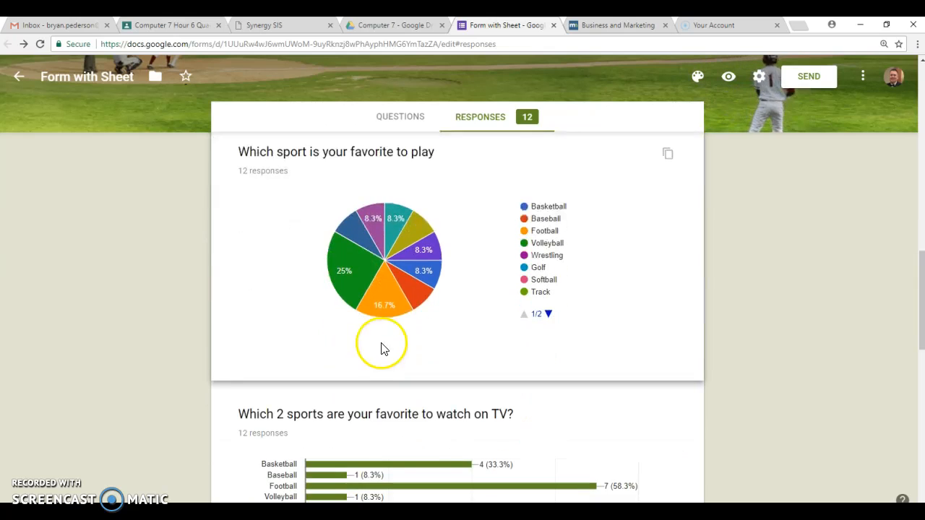
pyautogui.moveTo(363, 277)
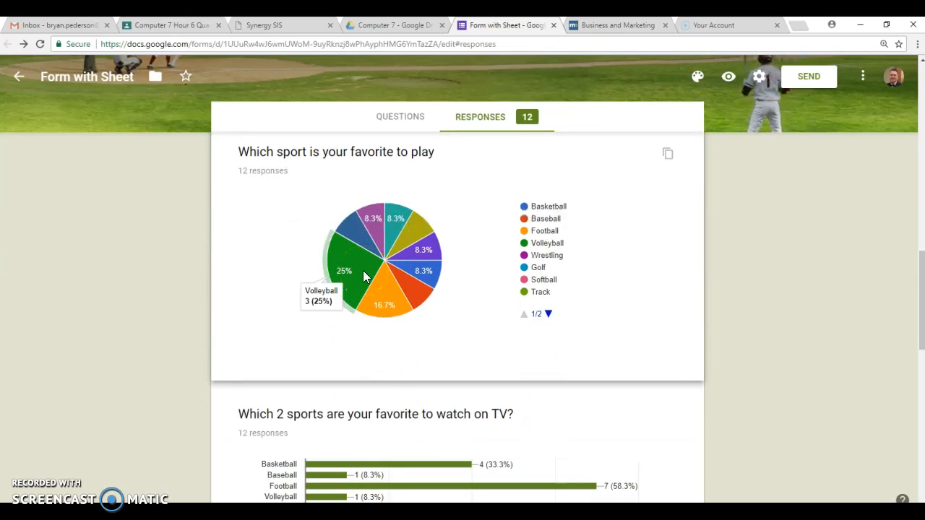
pyautogui.click(384, 288)
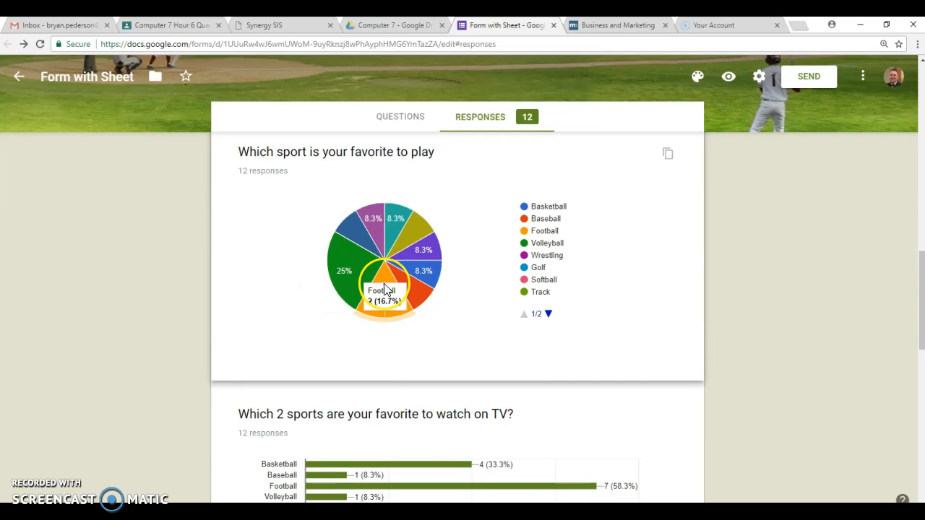
pyautogui.moveTo(412, 271)
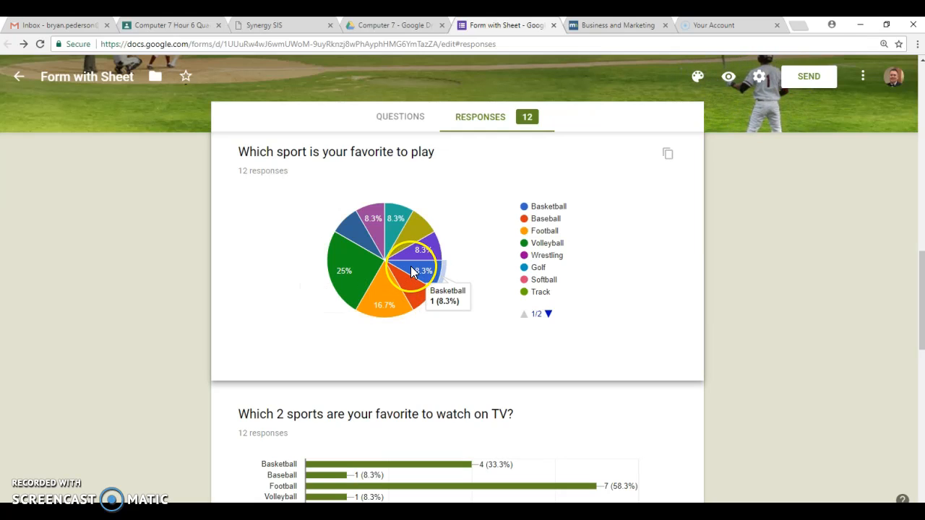
pyautogui.moveTo(416, 234)
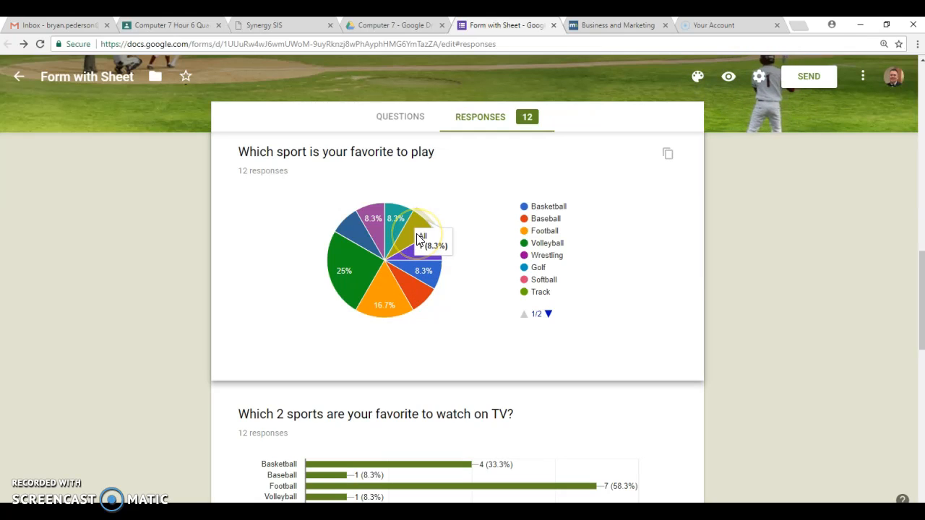
pyautogui.click(391, 216)
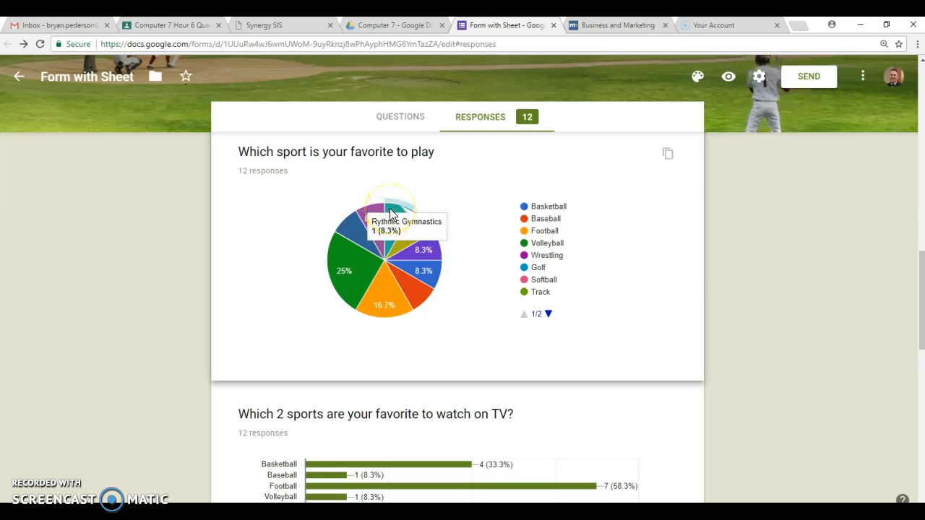
pyautogui.click(377, 210)
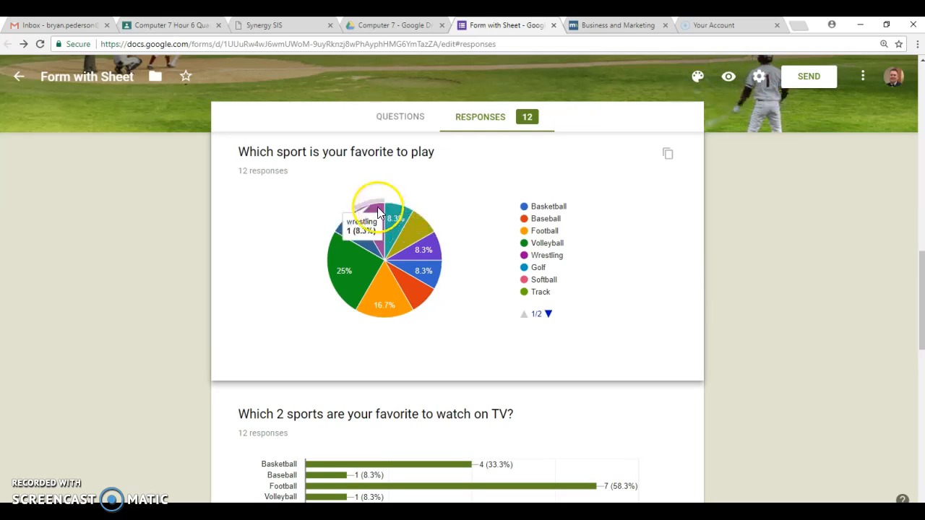
pyautogui.click(348, 226)
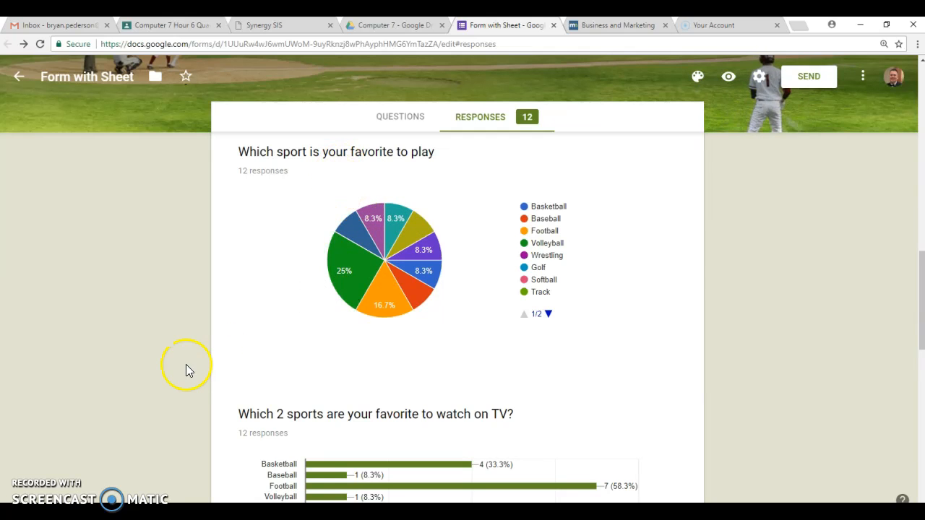
pyautogui.scroll(-3, 210, 365)
pyautogui.scroll(-10, 238, 354)
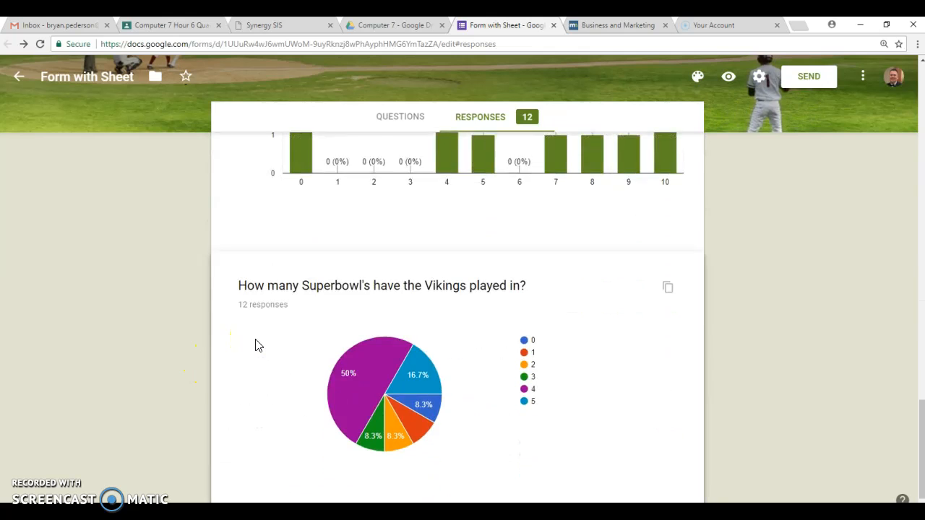
# Create a new spreadsheet for the form's responses, named "Sports Responses".
pyautogui.scroll(20, 255, 345)
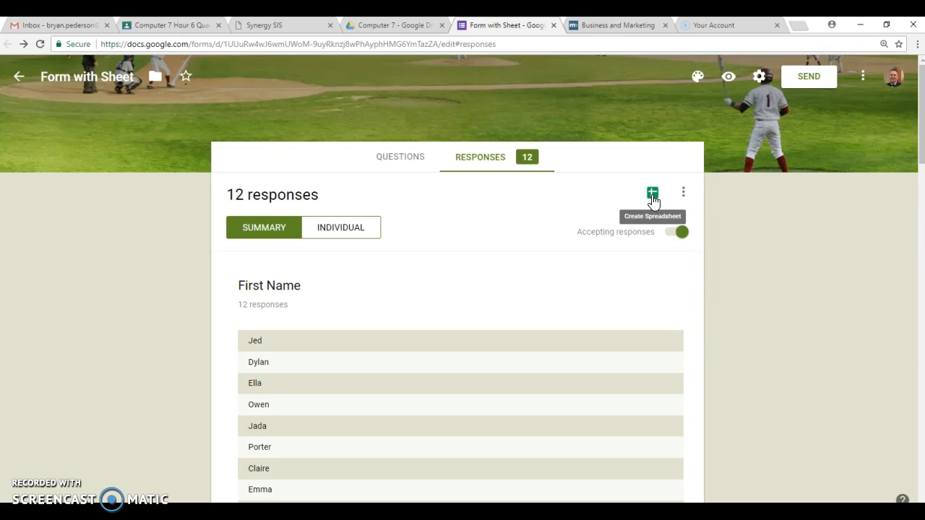
pyautogui.click(653, 194)
pyautogui.click(352, 158)
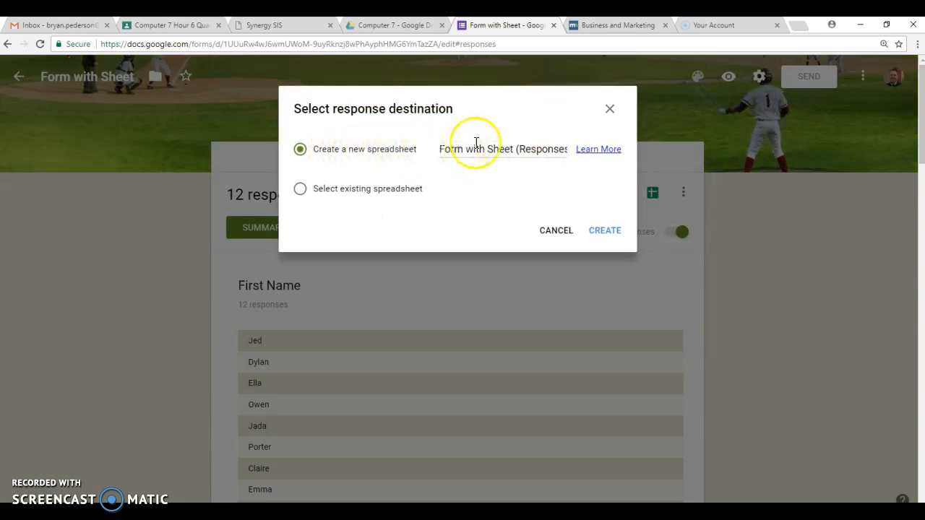
pyautogui.tripleClick(544, 149)
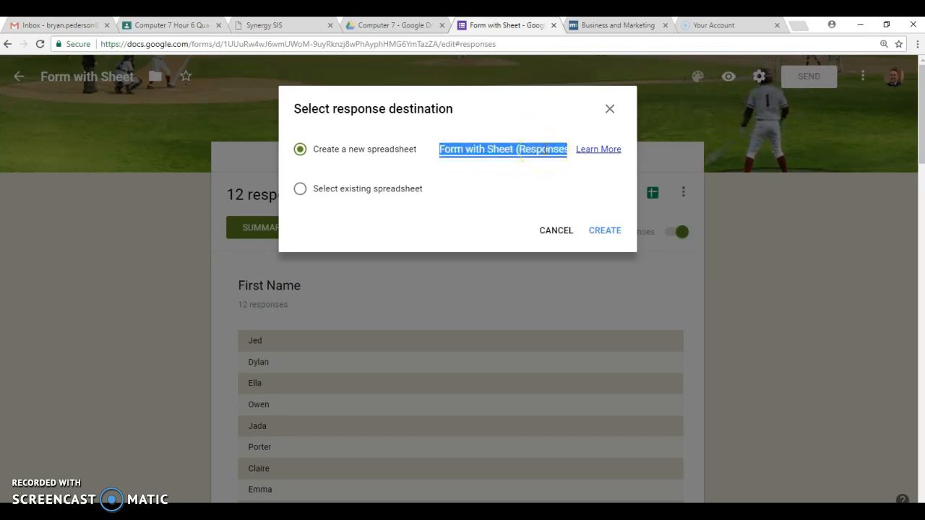
pyautogui.write('Sports')
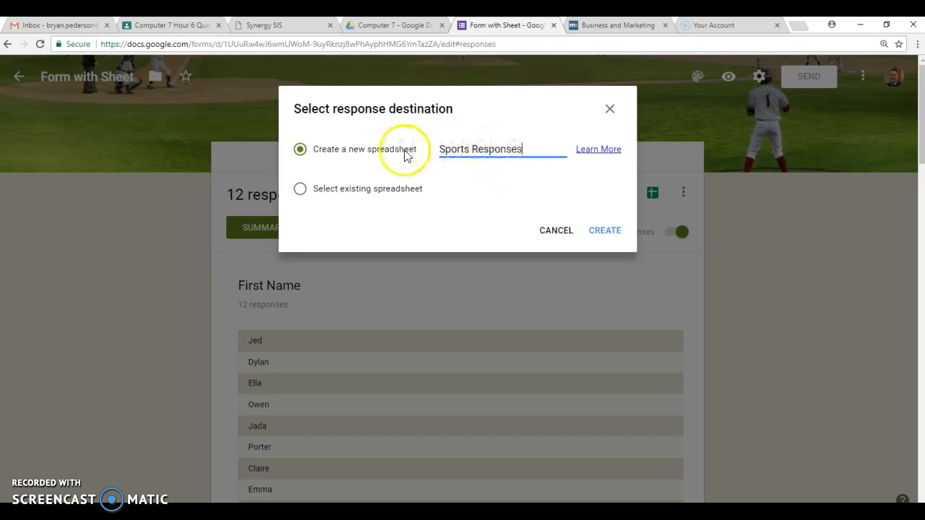
pyautogui.click(605, 231)
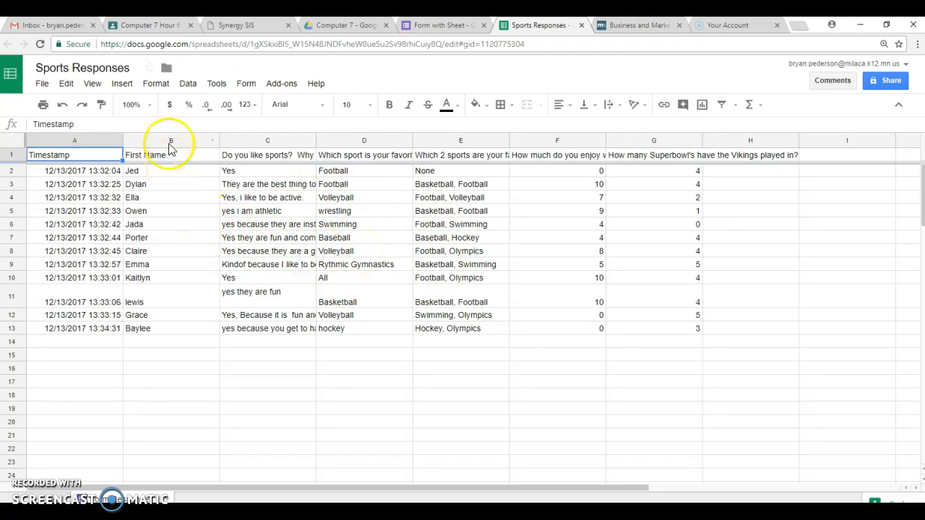
# Check the spreadsheet's Drive location by browsing up through My Drive and back into the Computer 7 folder, without moving it.
pyautogui.click(166, 70)
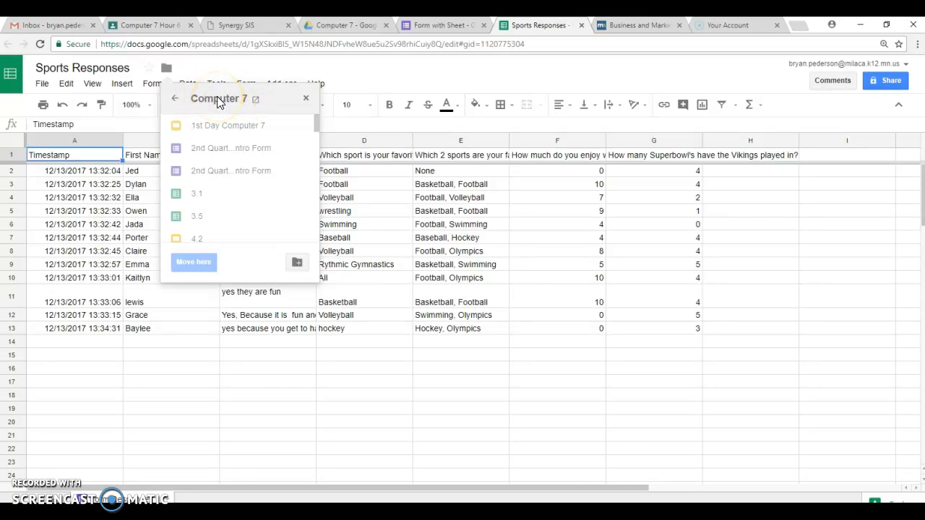
pyautogui.click(176, 102)
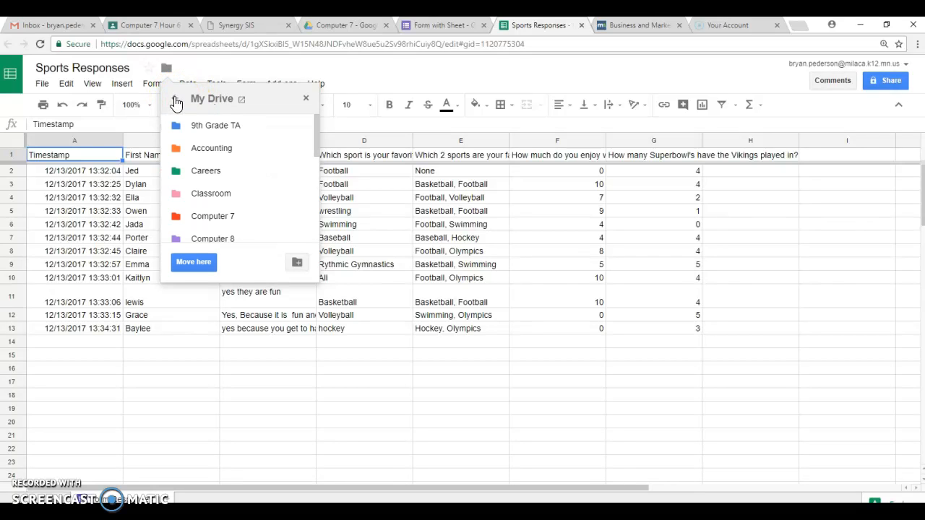
pyautogui.click(174, 97)
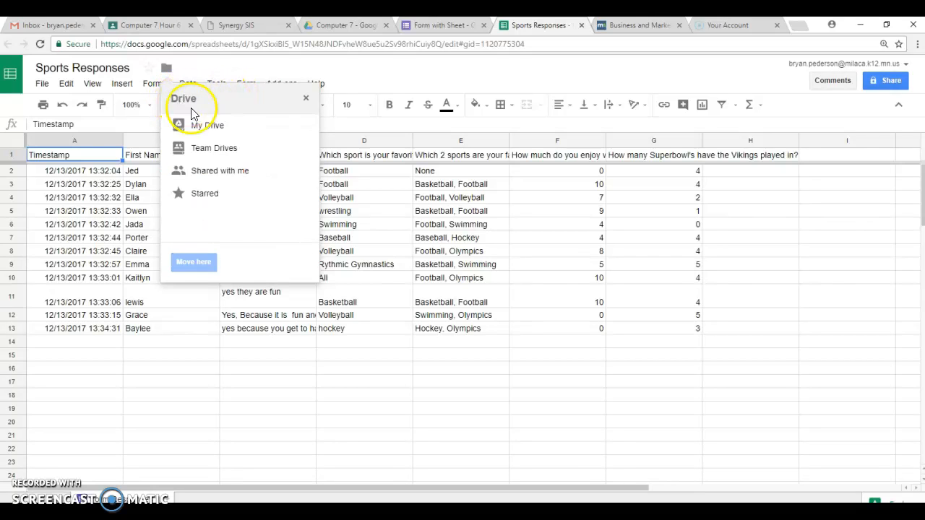
pyautogui.click(304, 128)
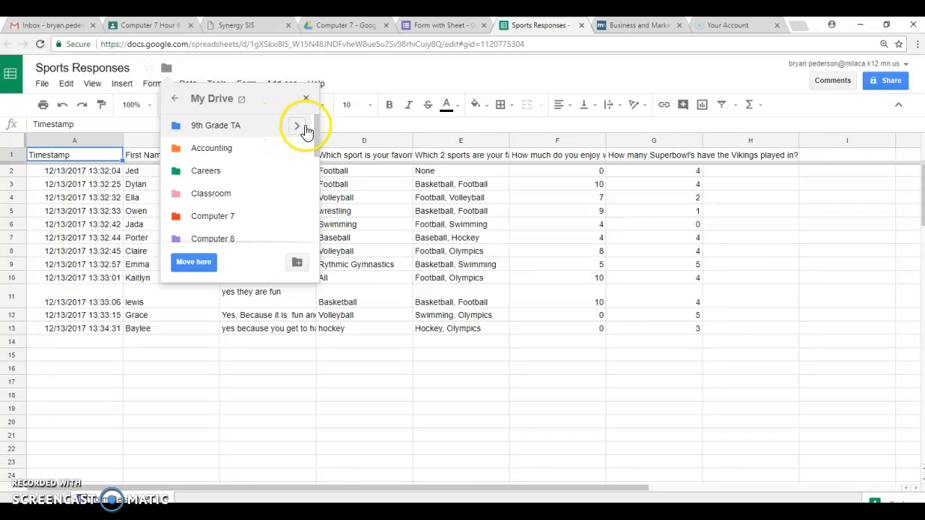
pyautogui.click(296, 216)
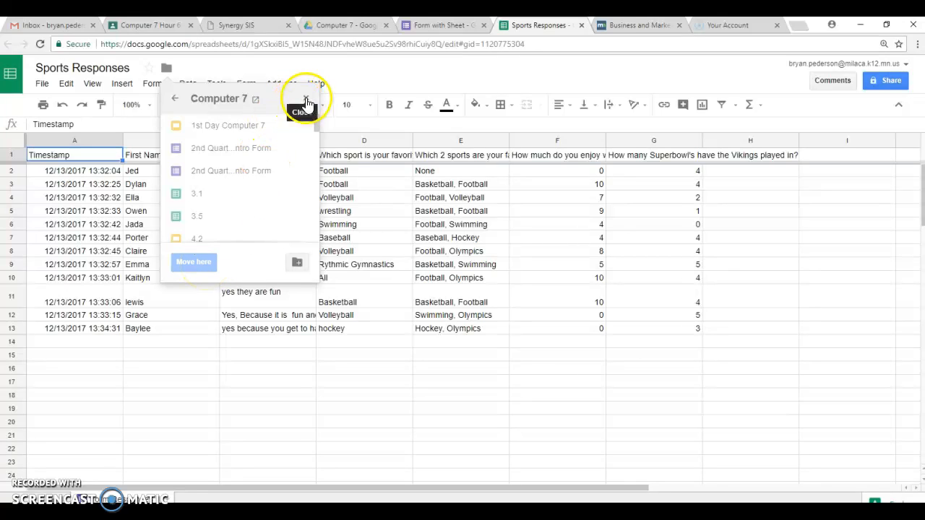
pyautogui.click(306, 99)
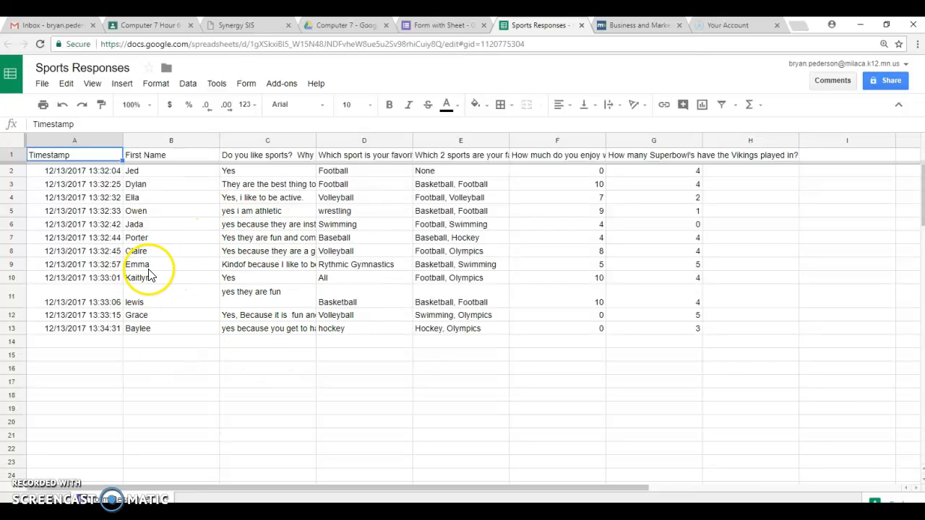
# Look over the timestamps in A2:A13 and wrap the text of the question headers in cells A1:G1.
pyautogui.moveTo(90, 176); pyautogui.dragTo(90, 333)
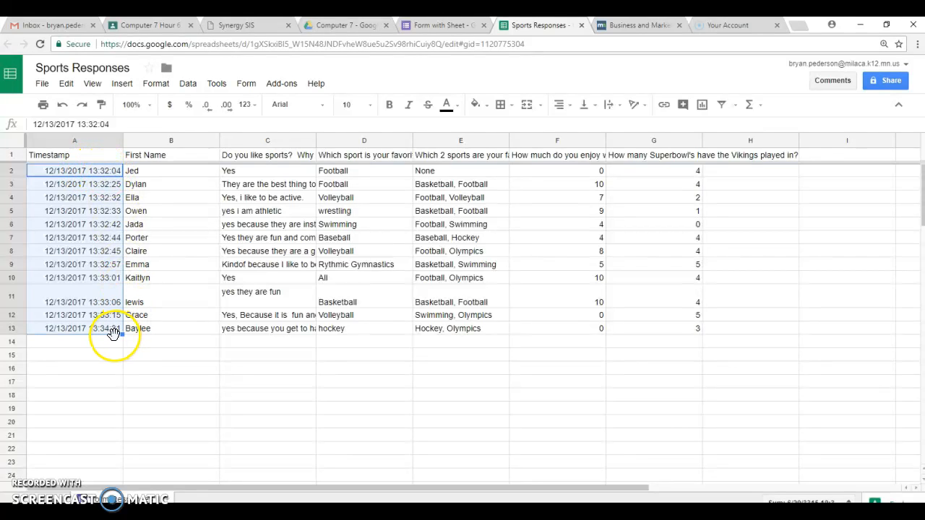
pyautogui.click(244, 292)
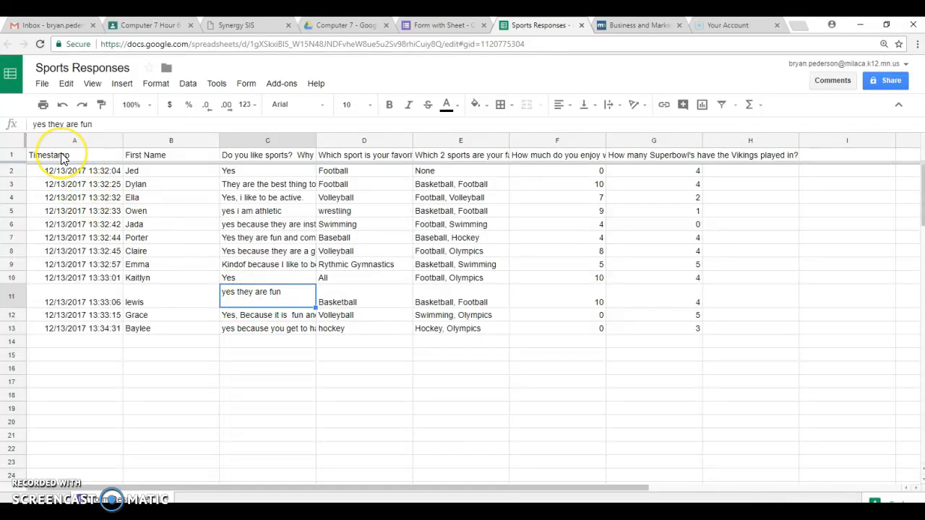
pyautogui.moveTo(64, 159); pyautogui.dragTo(645, 159)
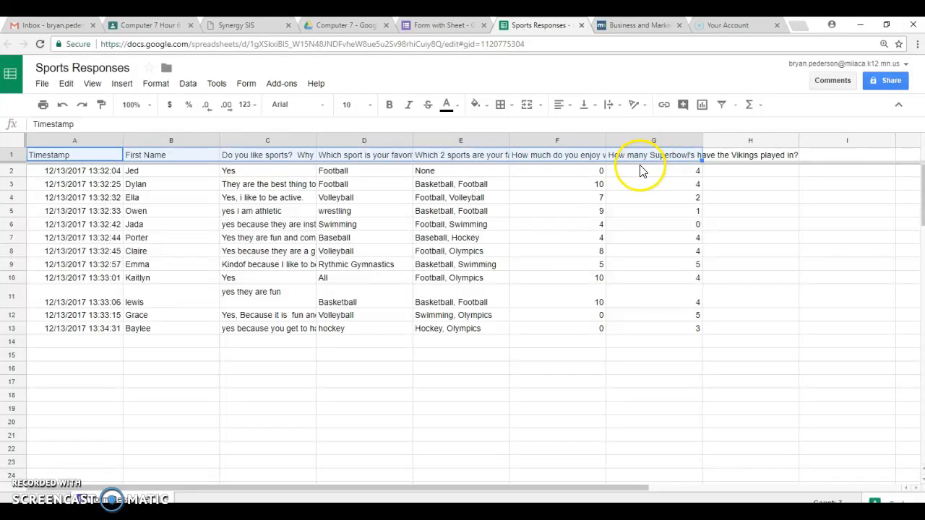
pyautogui.click(608, 105)
pyautogui.click(630, 129)
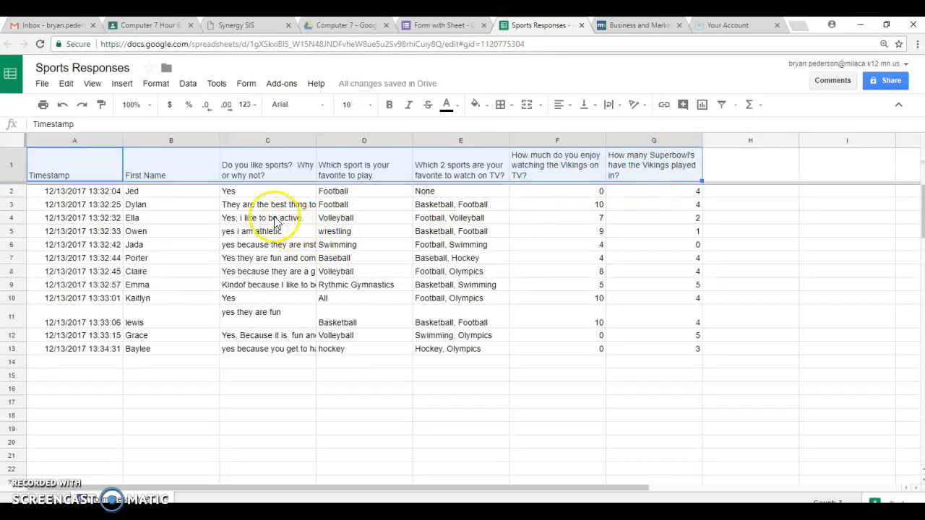
# Wrap the text throughout column C and fit the widths of columns B and D to their contents.
pyautogui.click(268, 141)
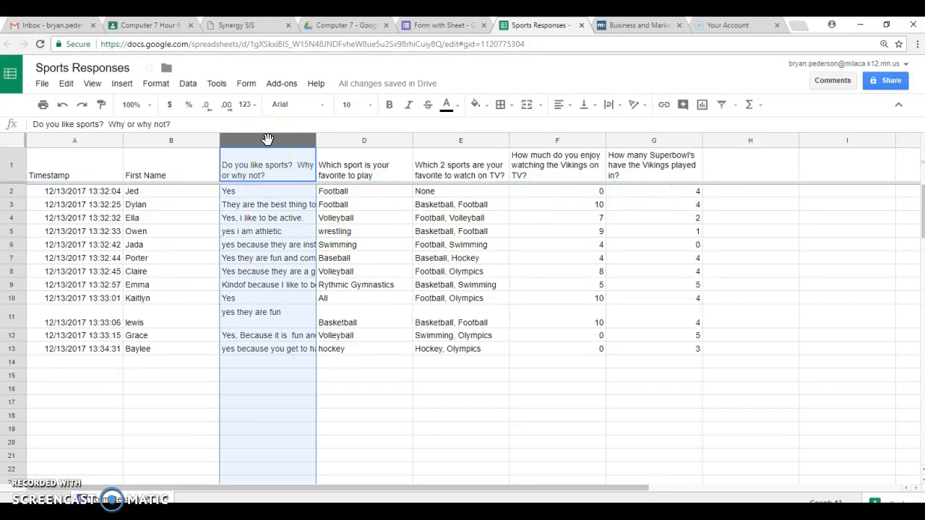
pyautogui.click(607, 106)
pyautogui.click(633, 129)
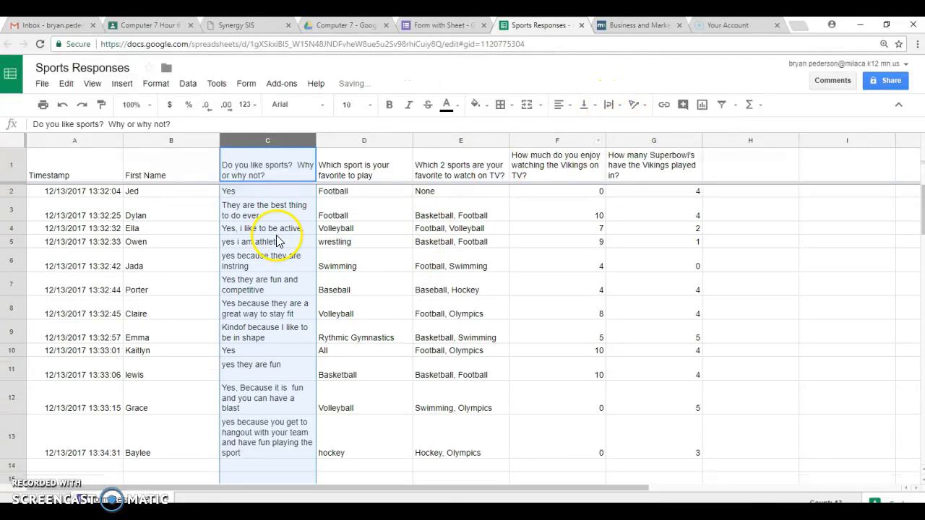
pyautogui.doubleClick(219, 140)
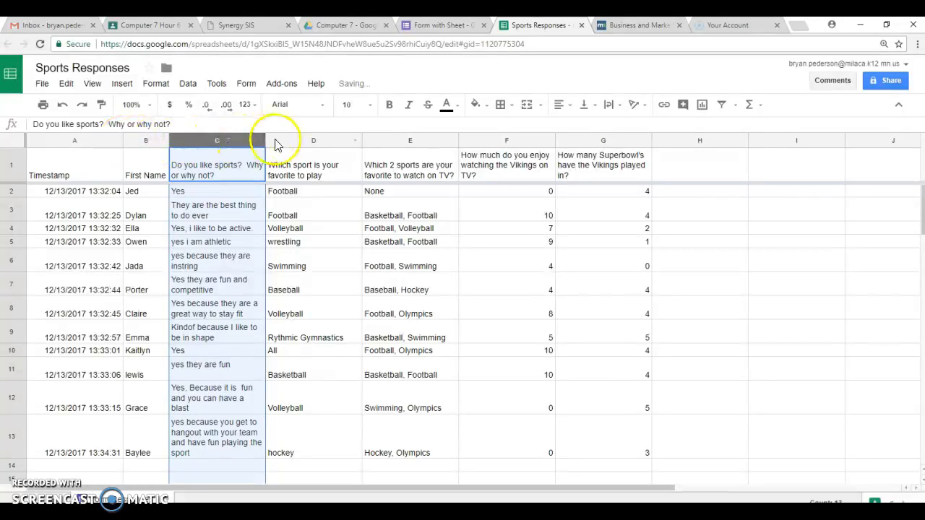
pyautogui.doubleClick(362, 139)
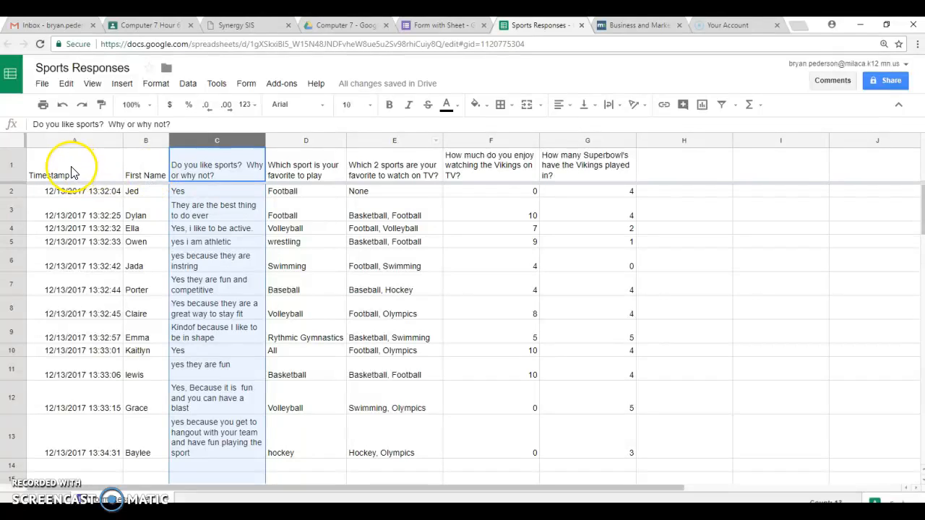
# Bold the header cells A1:G1 and slightly narrow columns E, F and G.
pyautogui.moveTo(71, 172); pyautogui.dragTo(585, 171)
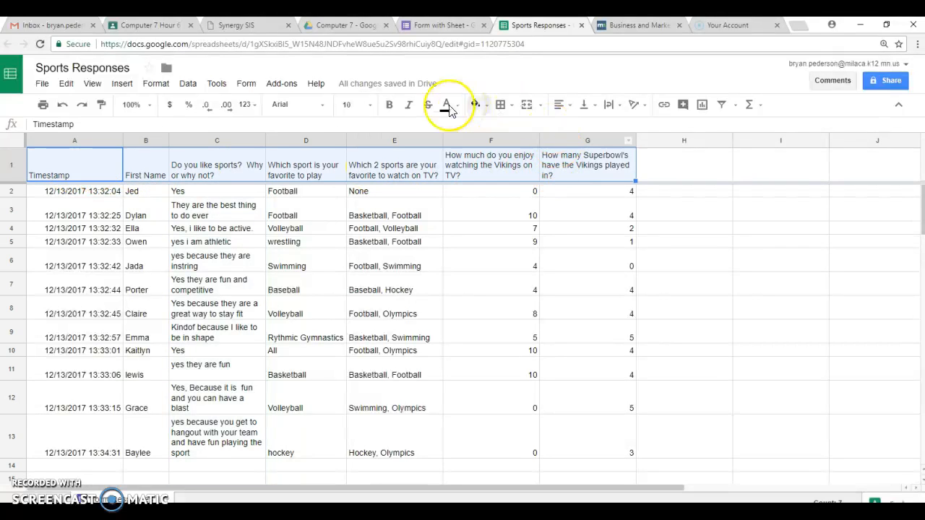
pyautogui.click(389, 106)
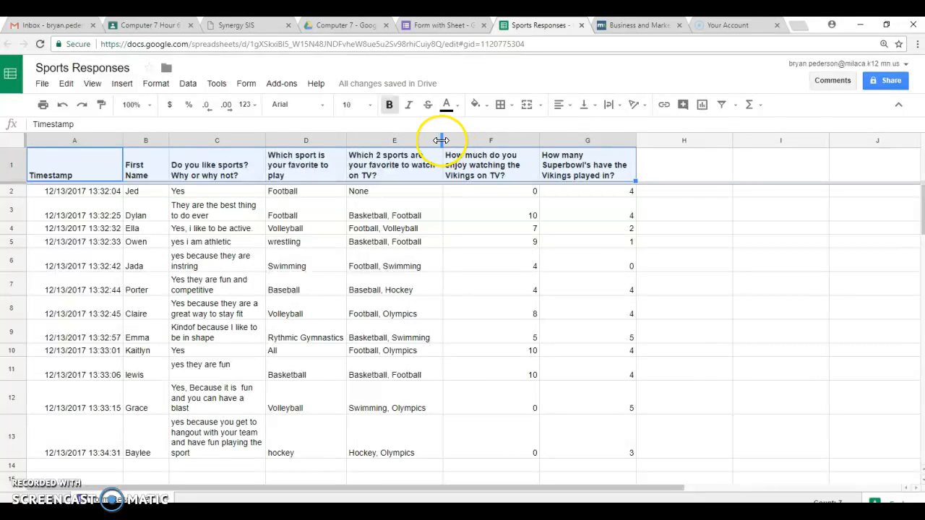
pyautogui.moveTo(440, 140); pyautogui.dragTo(435, 140)
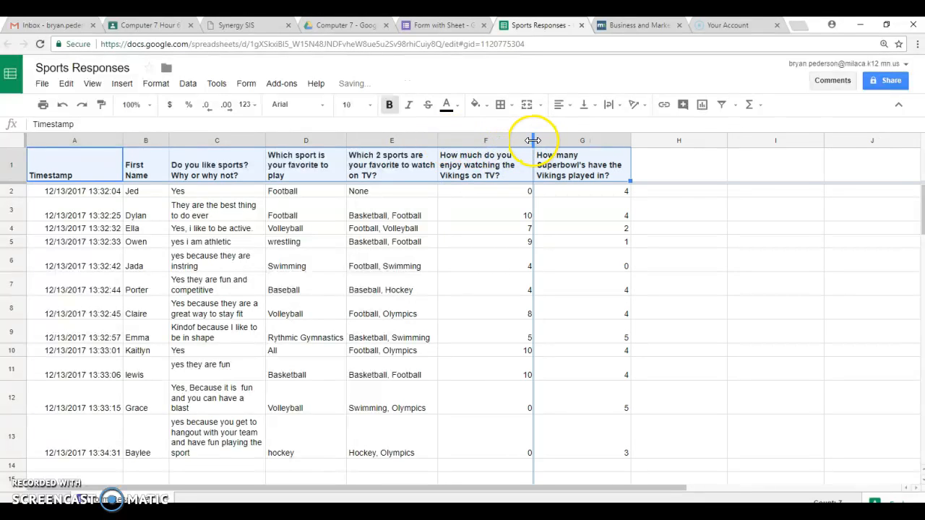
pyautogui.moveTo(533, 140); pyautogui.dragTo(517, 140)
pyautogui.moveTo(615, 141); pyautogui.dragTo(607, 142)
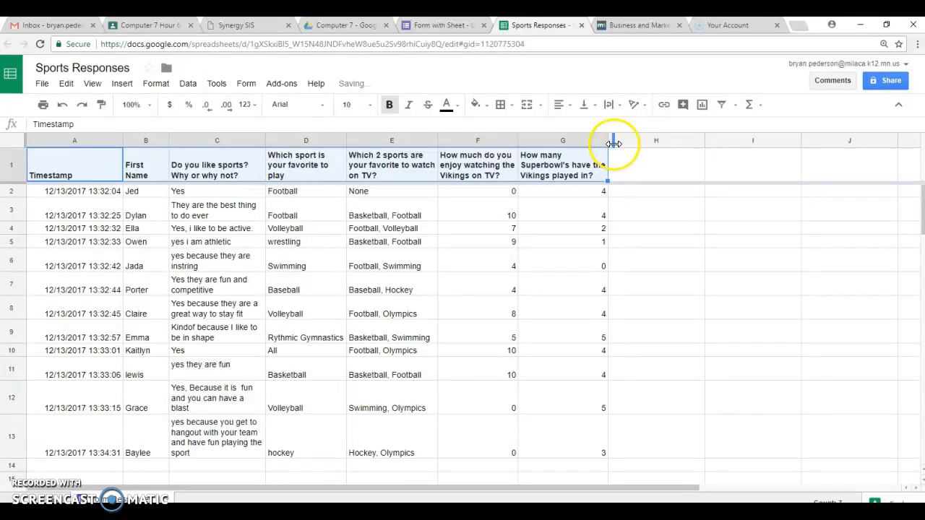
# Try to delete the Timestamp column.
pyautogui.click(85, 173)
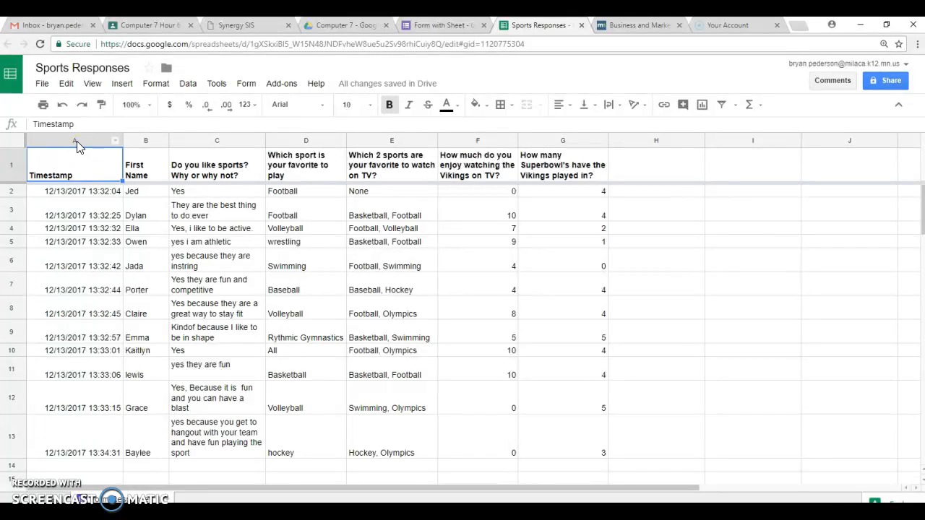
pyautogui.click(78, 142)
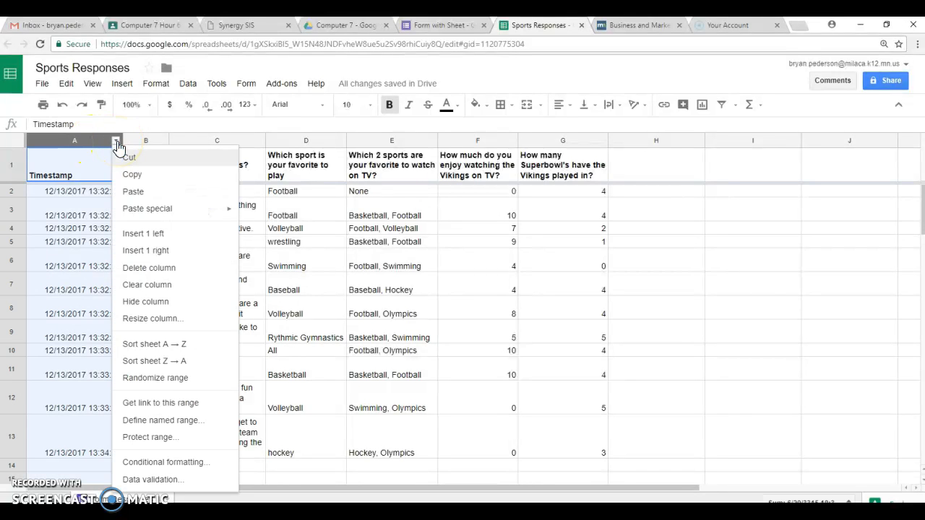
pyautogui.click(149, 267)
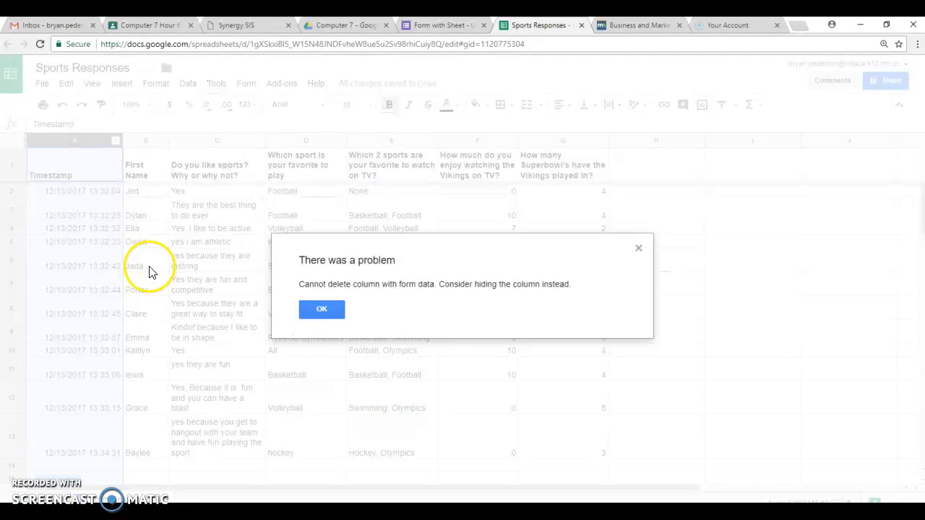
pyautogui.click(321, 312)
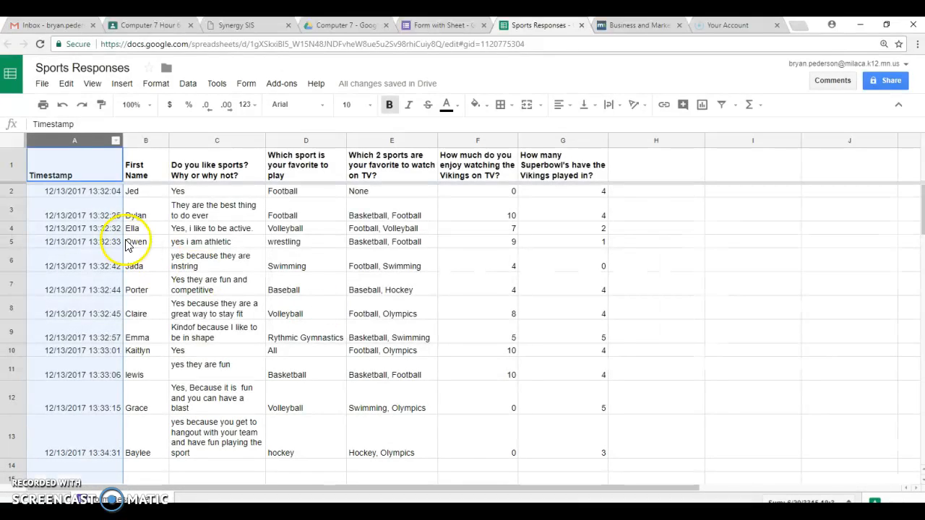
# Hide the Timestamp column so that the sheet starts with First Name.
pyautogui.click(115, 145)
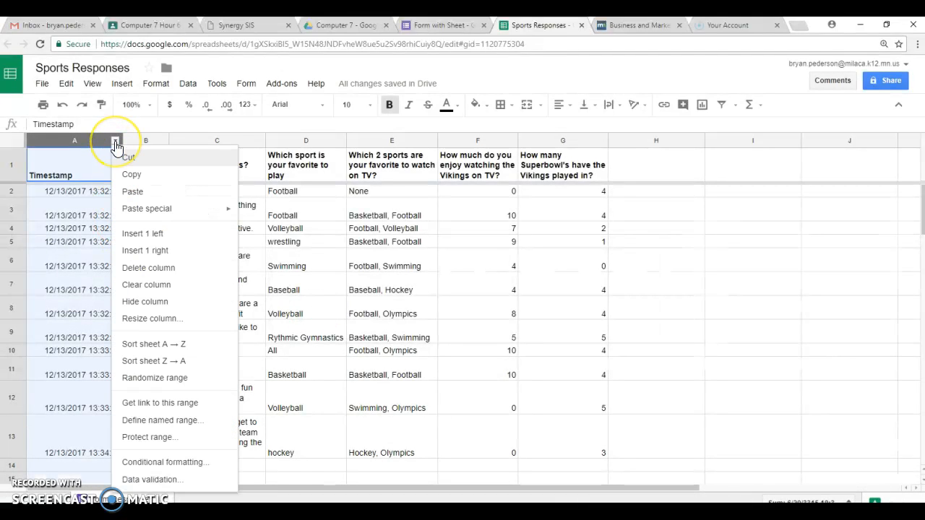
pyautogui.click(149, 301)
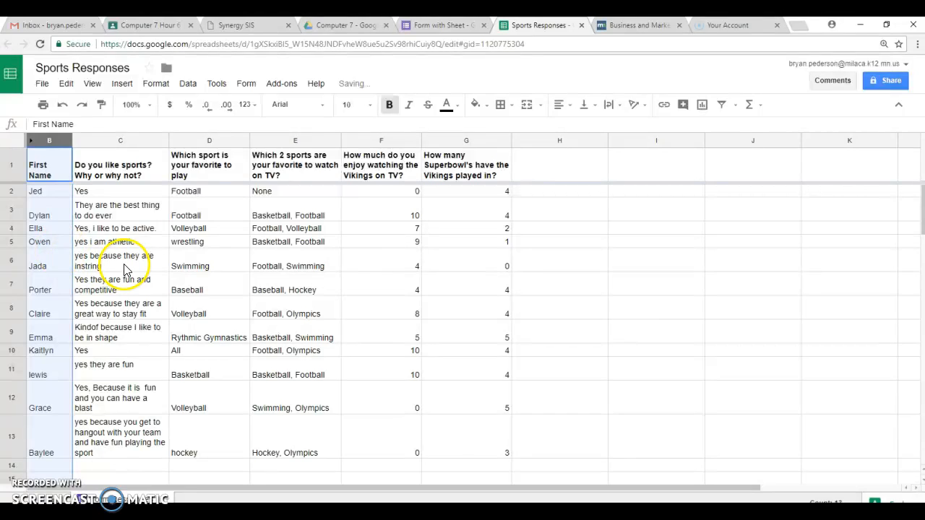
pyautogui.click(105, 243)
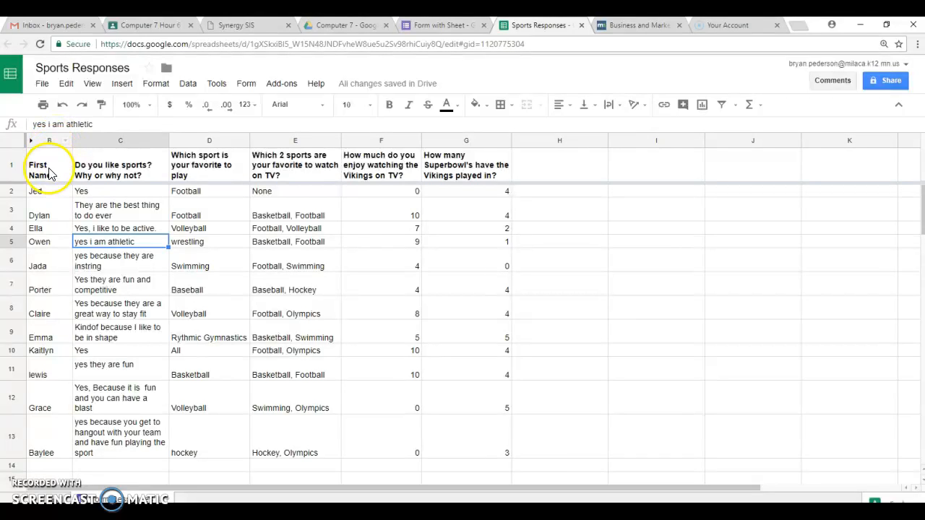
# Try to sort B1:G13 with a header row by "How much do you enjoy watching the Vikings on TV?" from Z to A.
pyautogui.moveTo(42, 174); pyautogui.dragTo(473, 446)
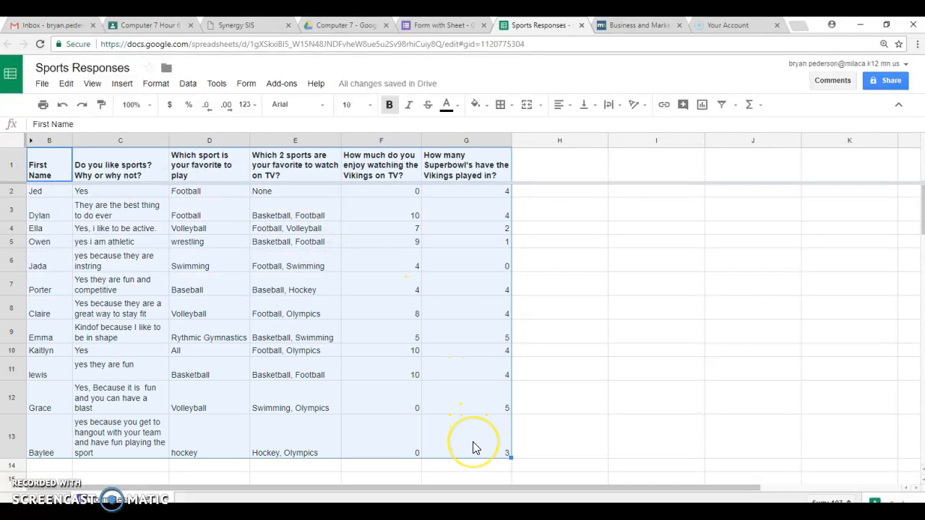
pyautogui.click(187, 84)
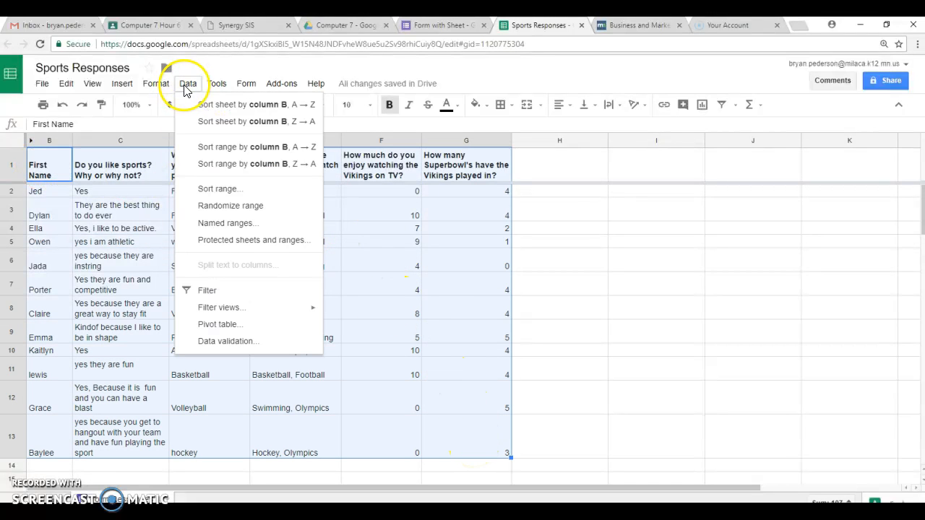
pyautogui.click(224, 189)
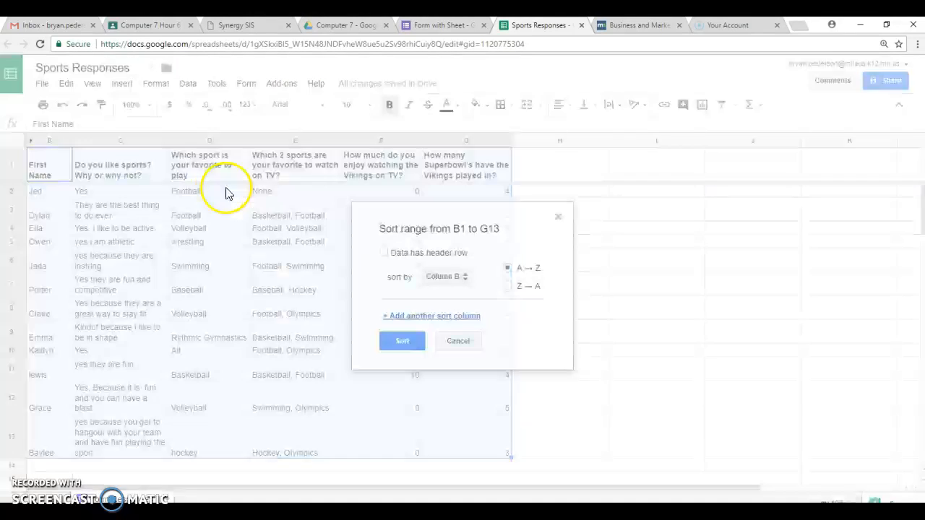
pyautogui.click(383, 254)
pyautogui.click(466, 279)
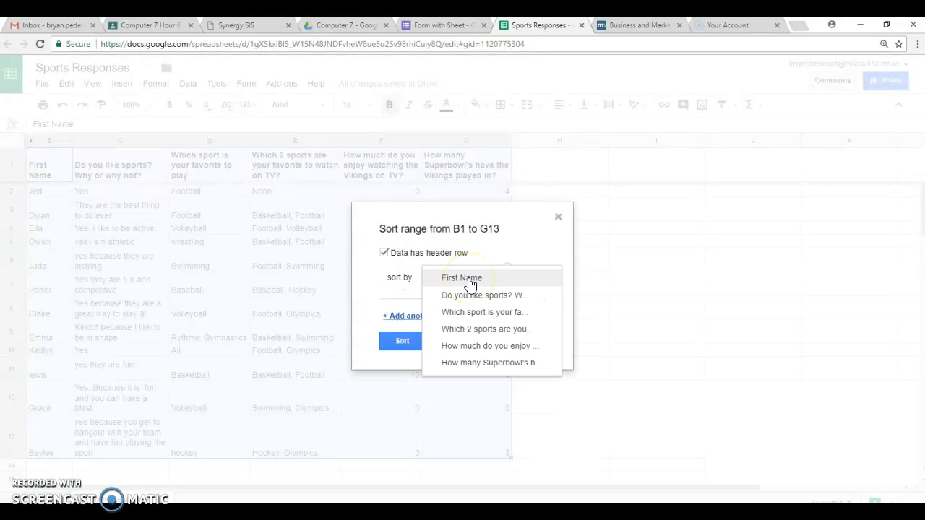
pyautogui.click(485, 316)
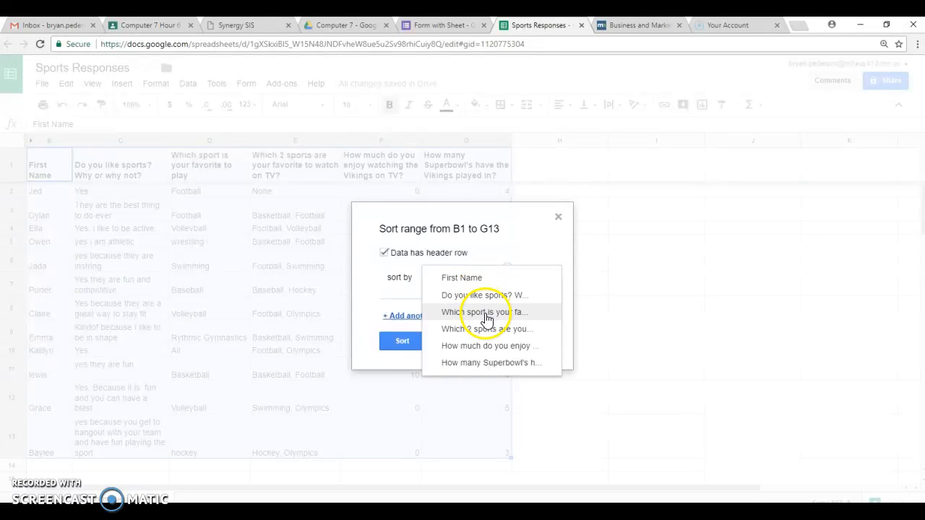
pyautogui.click(482, 351)
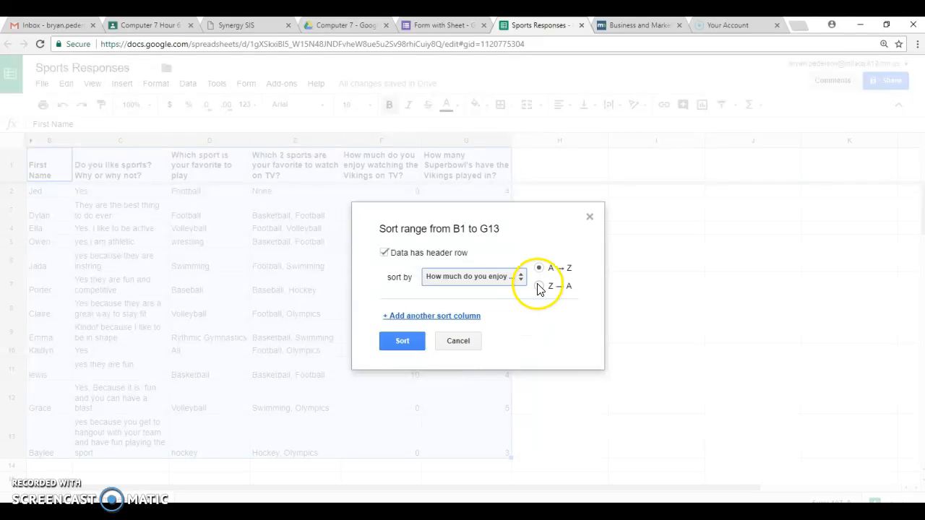
pyautogui.click(540, 288)
pyautogui.click(412, 344)
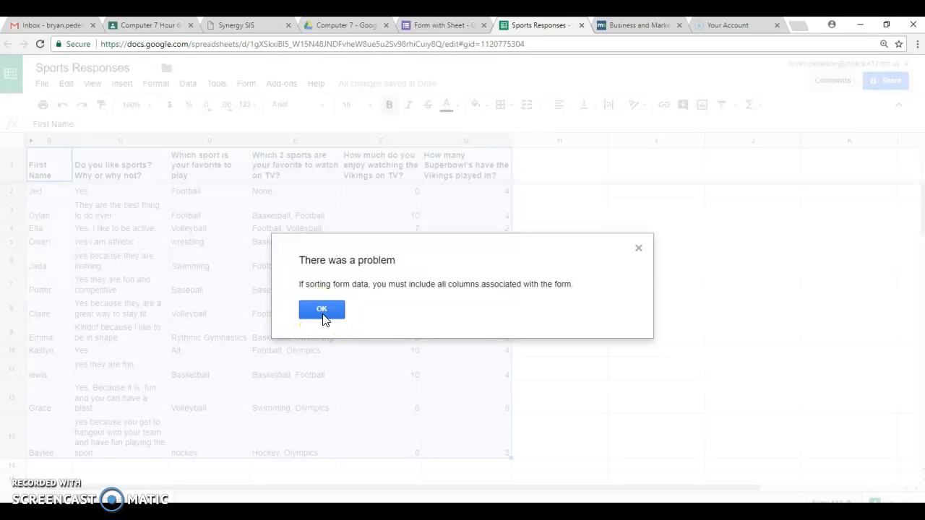
pyautogui.click(323, 320)
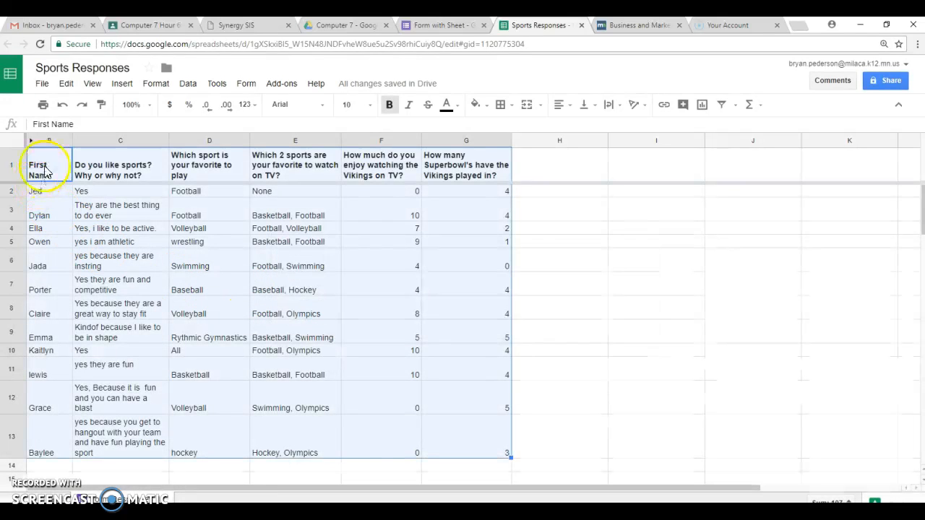
# Unhide the Timestamp column.
pyautogui.click(45, 168)
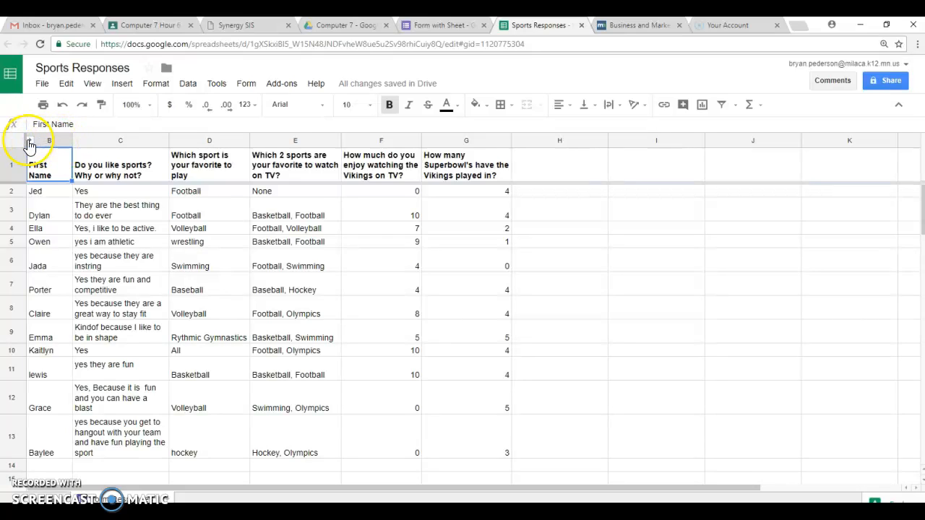
pyautogui.click(31, 141)
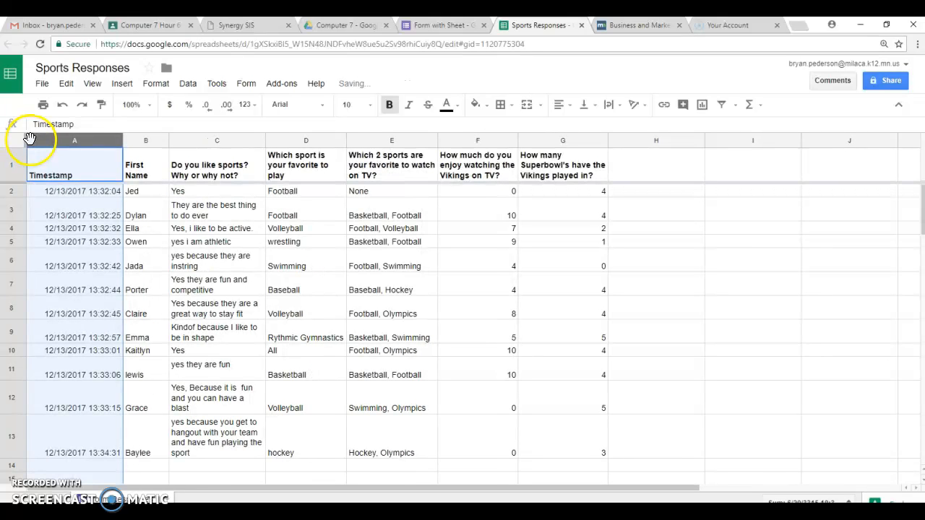
# Sort A1:G13 with a header row by "How much do you enjoy watching the Vikings on TV?" from Z to A.
pyautogui.click(99, 172)
pyautogui.moveTo(99, 172); pyautogui.dragTo(563, 429)
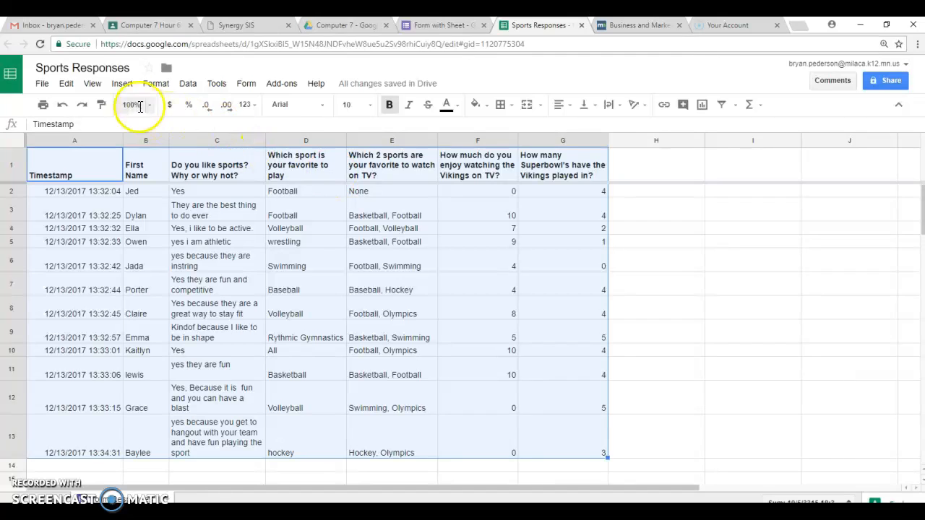
pyautogui.click(187, 83)
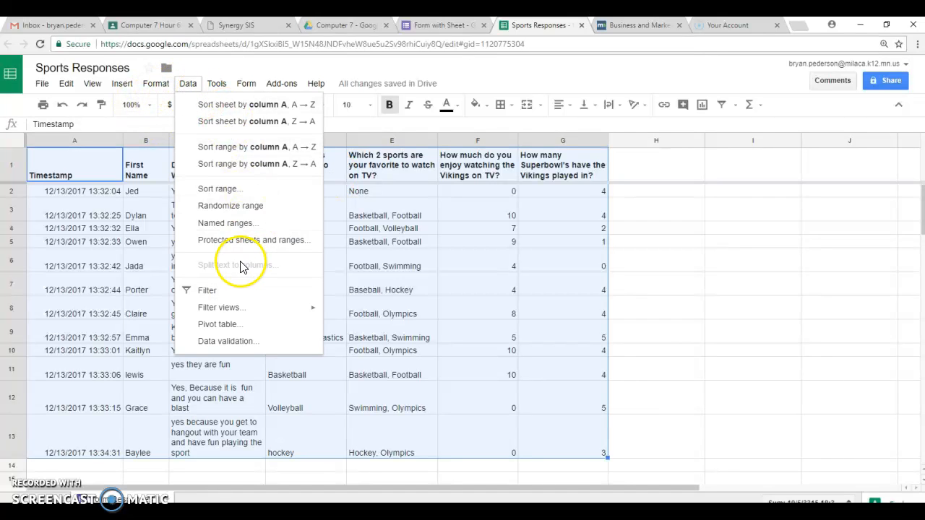
pyautogui.click(220, 189)
pyautogui.click(384, 254)
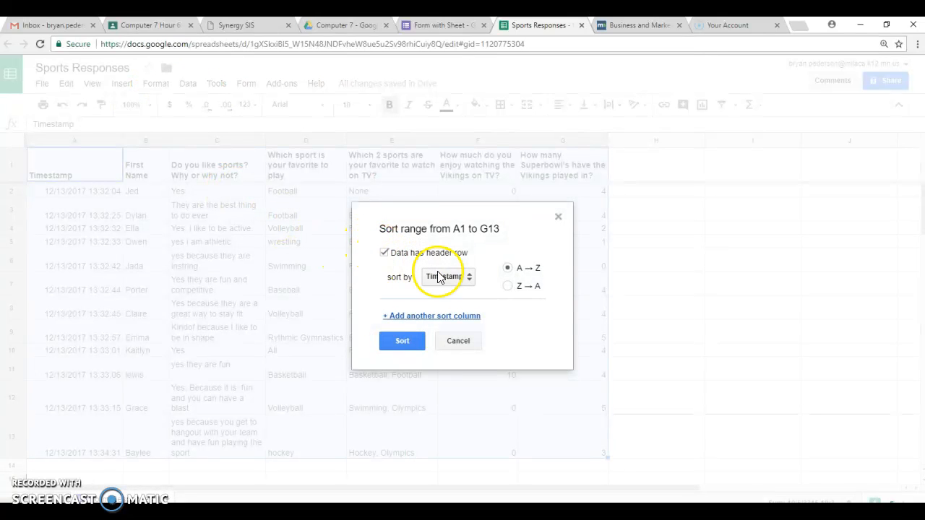
pyautogui.click(445, 277)
pyautogui.click(468, 362)
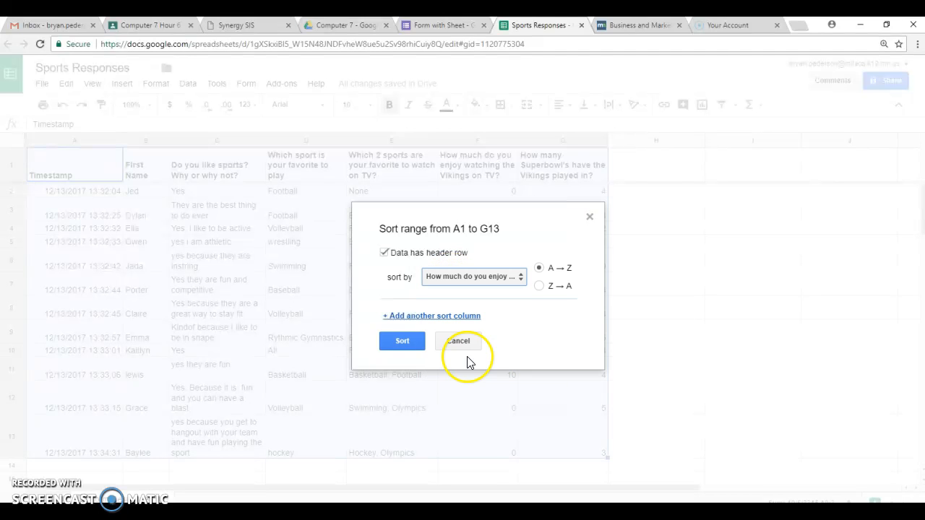
pyautogui.click(539, 285)
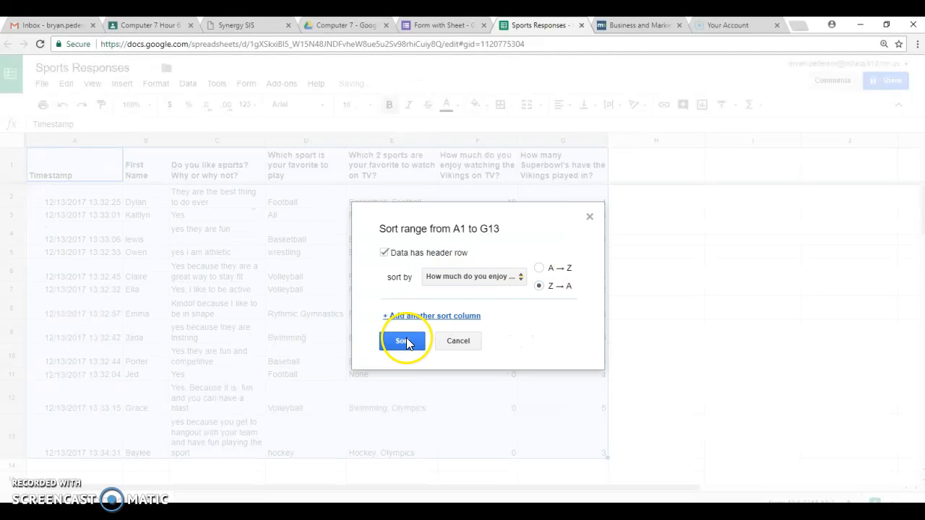
pyautogui.click(405, 341)
pyautogui.click(516, 305)
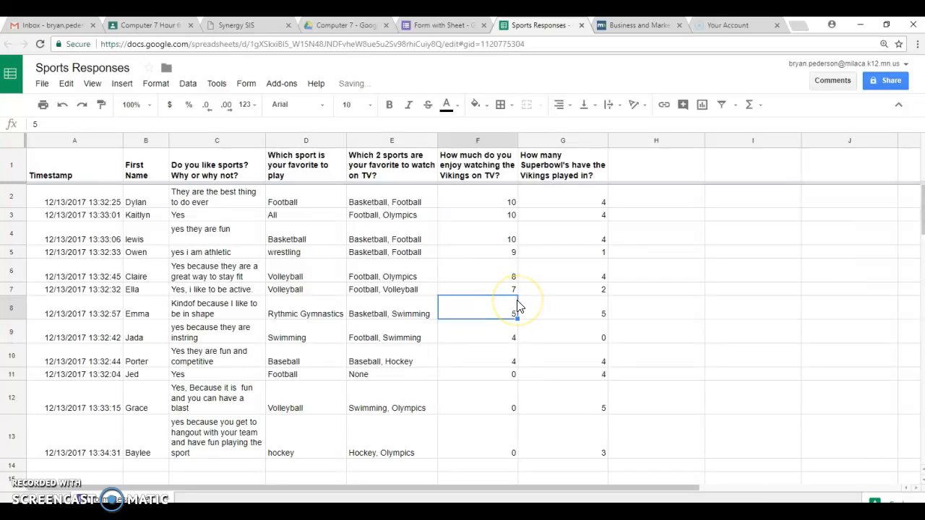
pyautogui.moveTo(489, 200); pyautogui.dragTo(487, 241)
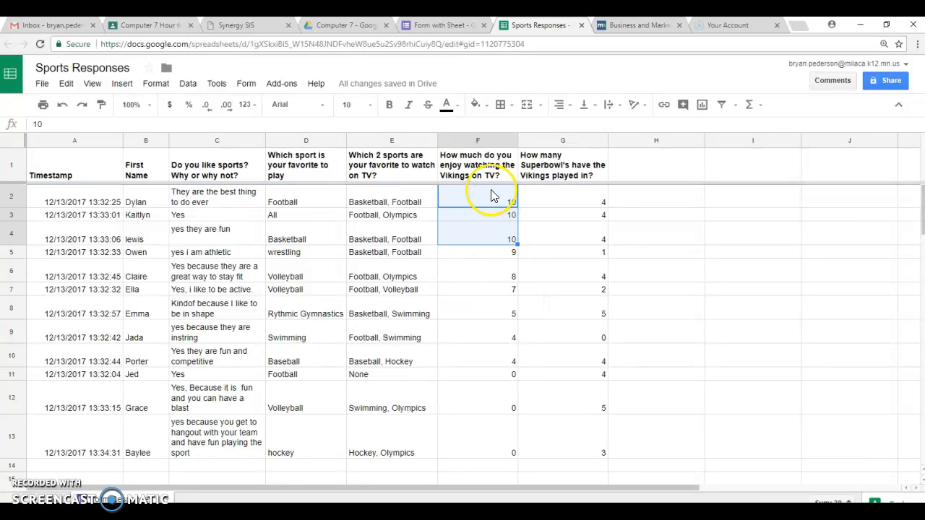
pyautogui.moveTo(487, 442); pyautogui.dragTo(473, 255)
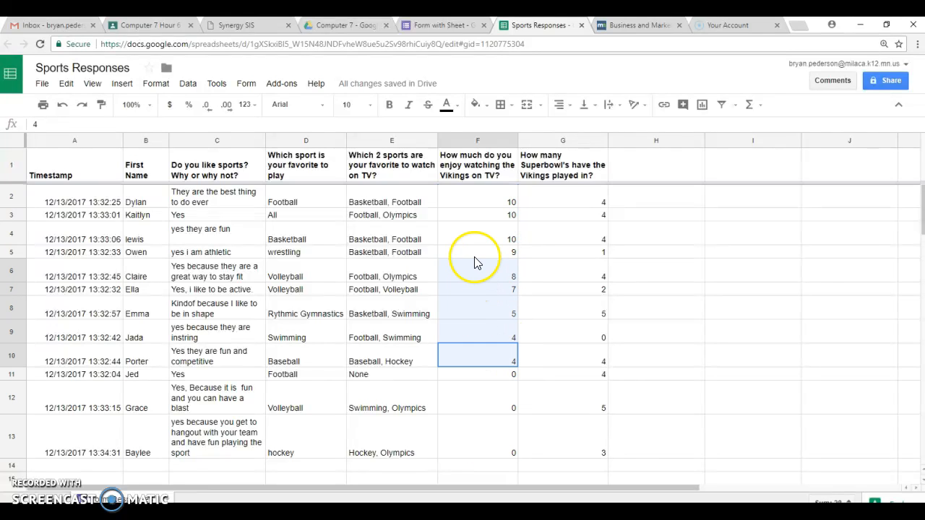
pyautogui.click(488, 417)
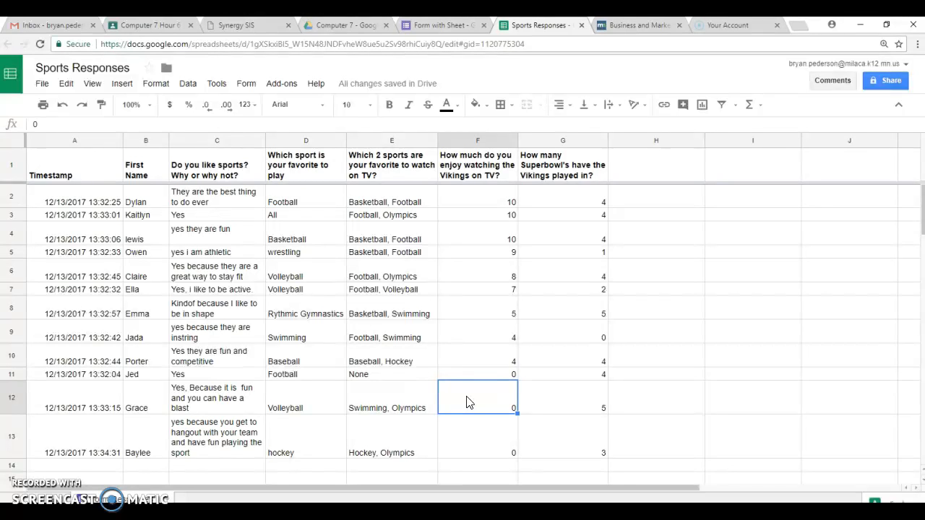
# Move the First Name column directly before the "How much do you enjoy watching the Vikings on TV?" column and insert a chart of E1:F13.
pyautogui.click(145, 141)
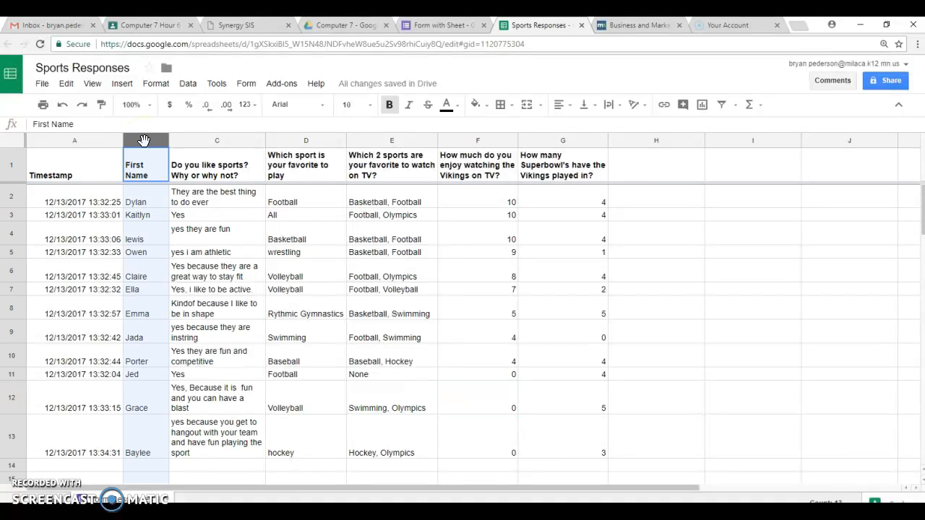
pyautogui.moveTo(144, 140); pyautogui.dragTo(412, 148)
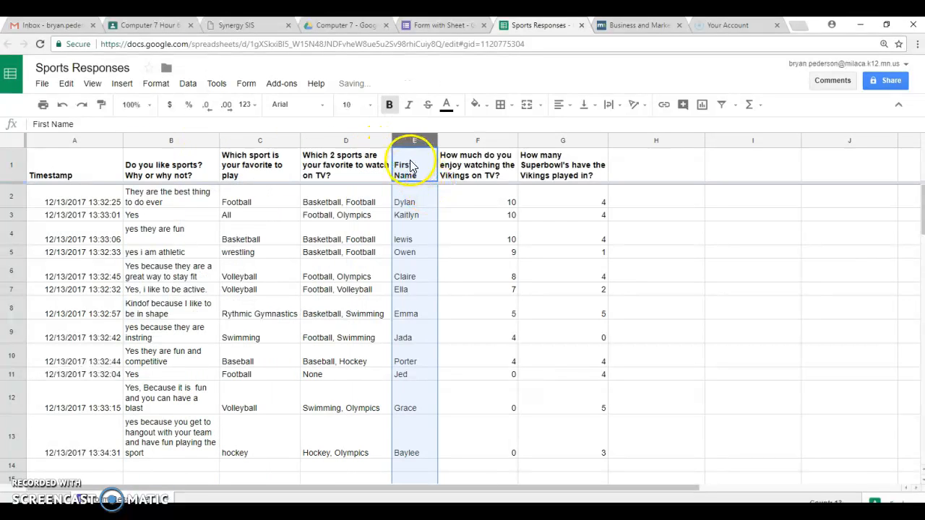
pyautogui.moveTo(454, 170); pyautogui.dragTo(498, 450)
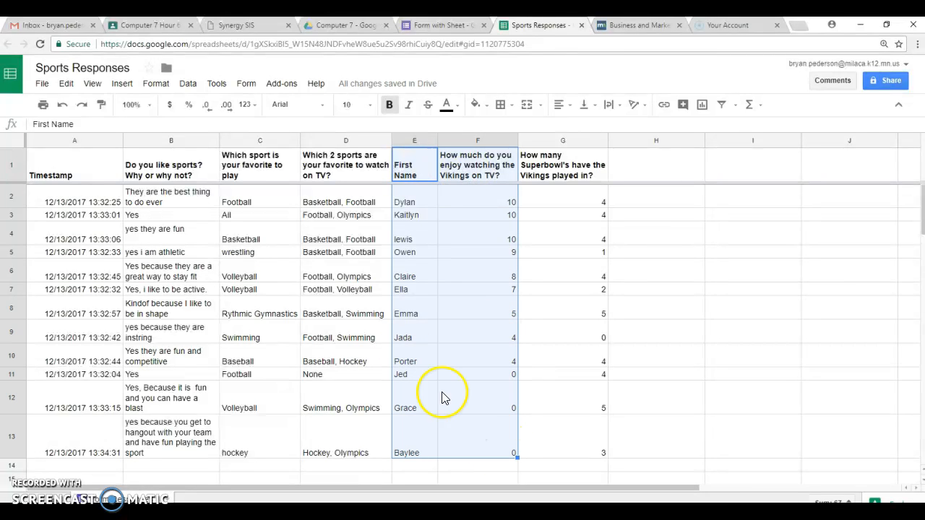
pyautogui.click(121, 84)
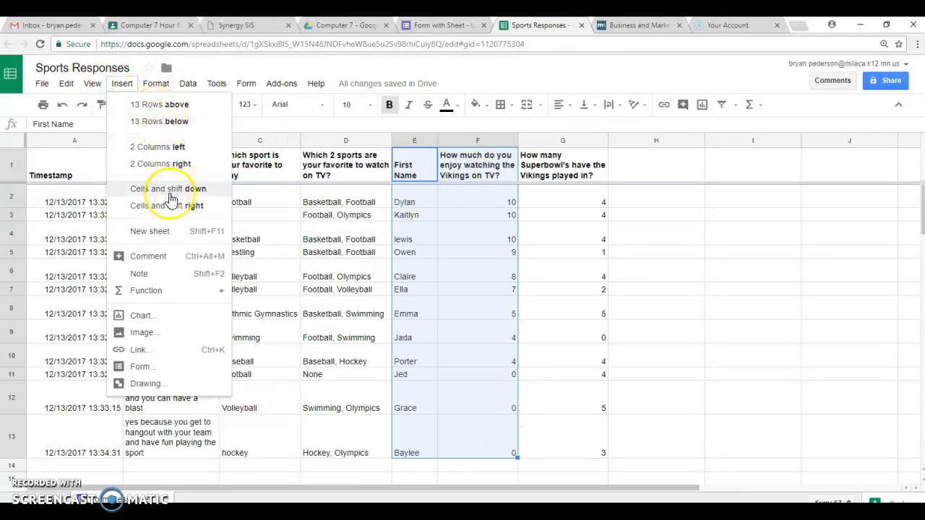
pyautogui.click(162, 321)
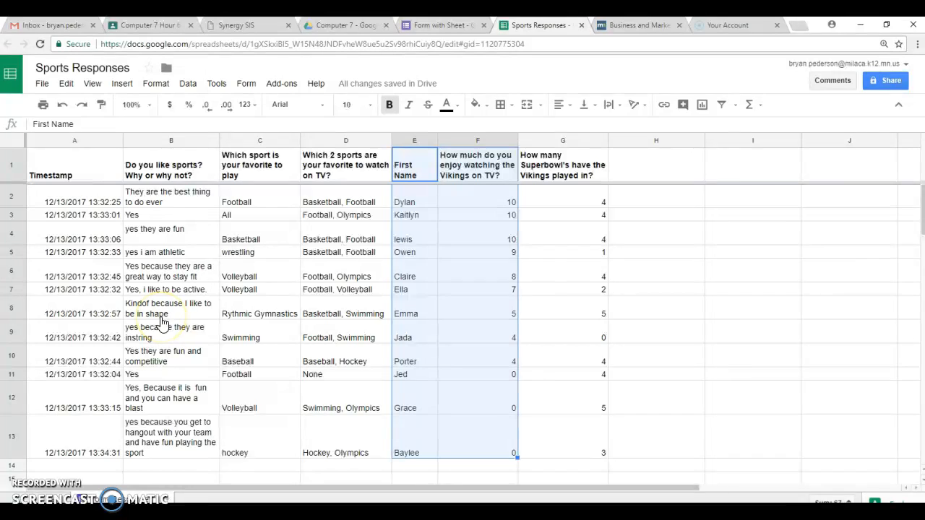
pyautogui.click(257, 295)
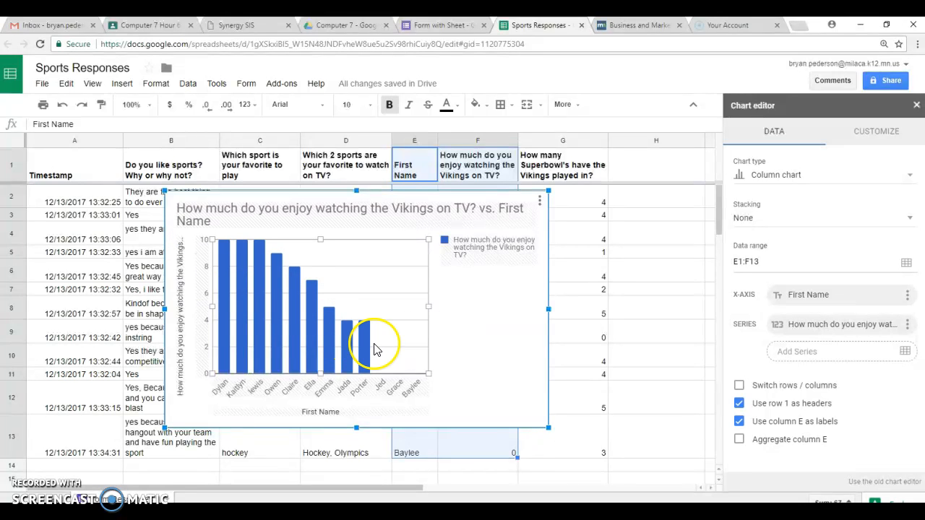
# Style the chart with a black background, the Wide font and 3D columns.
pyautogui.moveTo(310, 351)
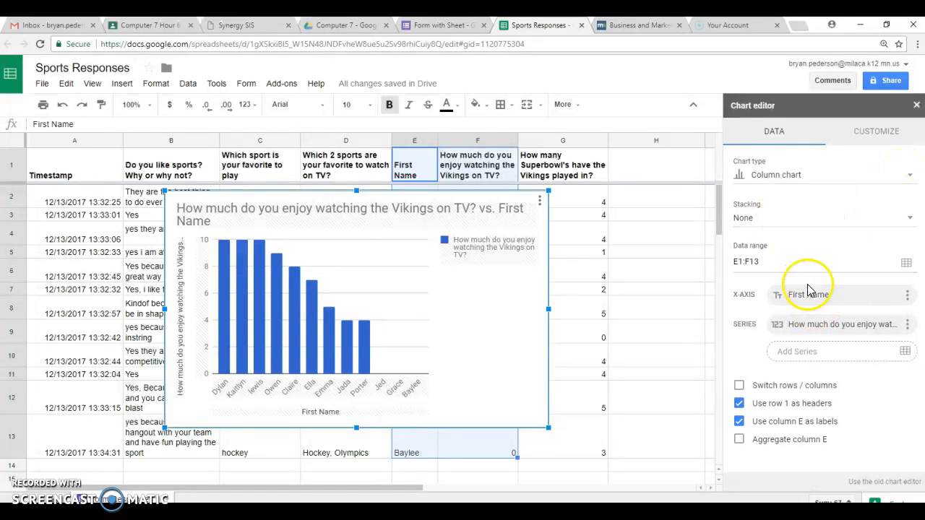
pyautogui.click(888, 135)
pyautogui.click(800, 159)
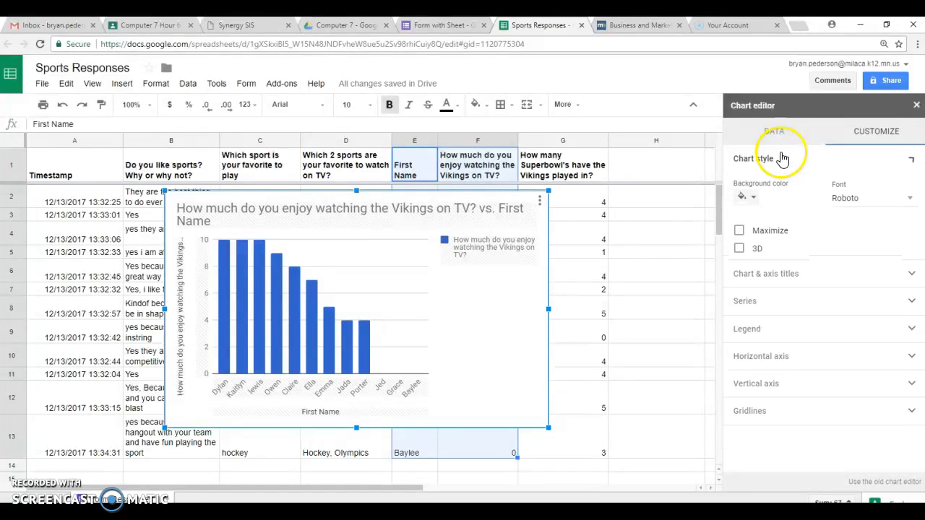
pyautogui.click(747, 196)
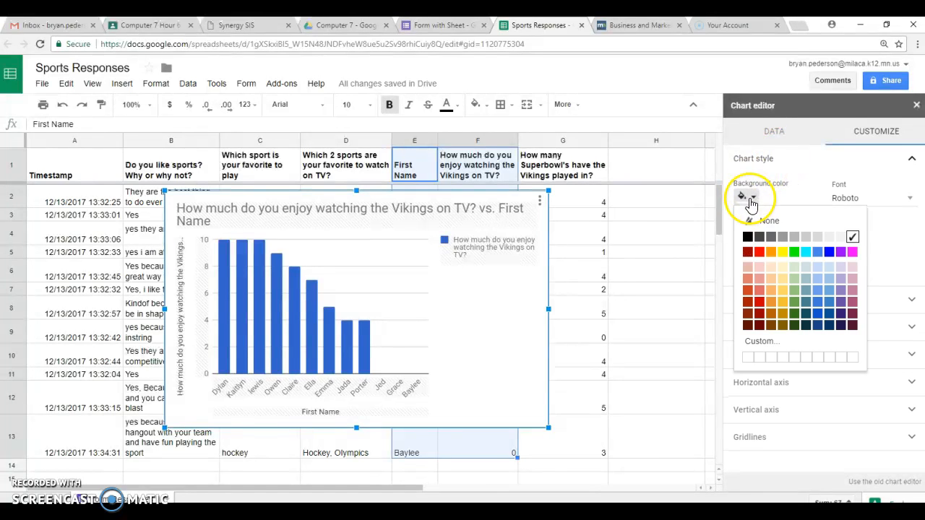
pyautogui.click(748, 238)
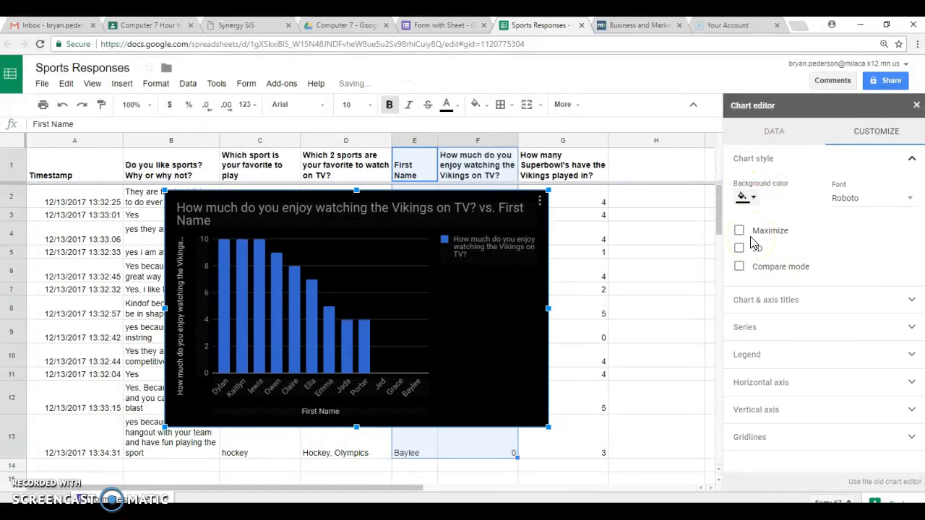
pyautogui.click(856, 199)
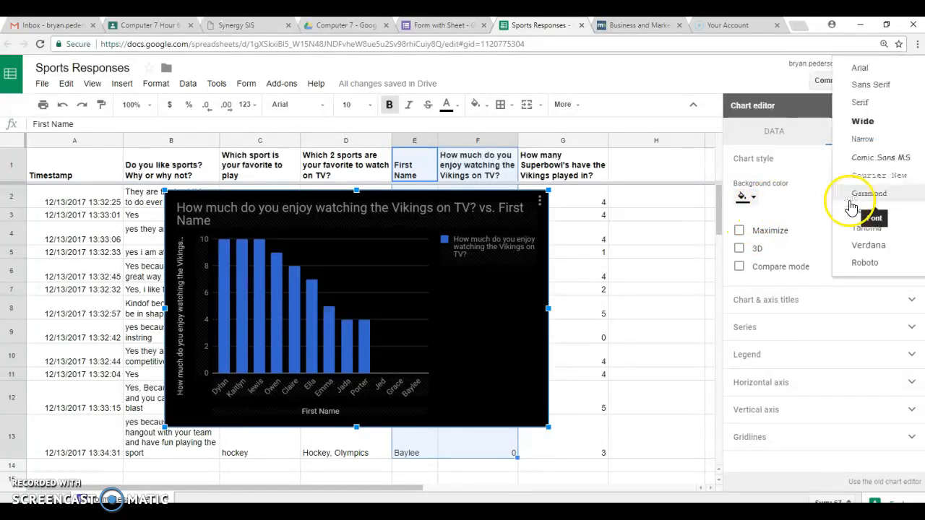
pyautogui.click(863, 121)
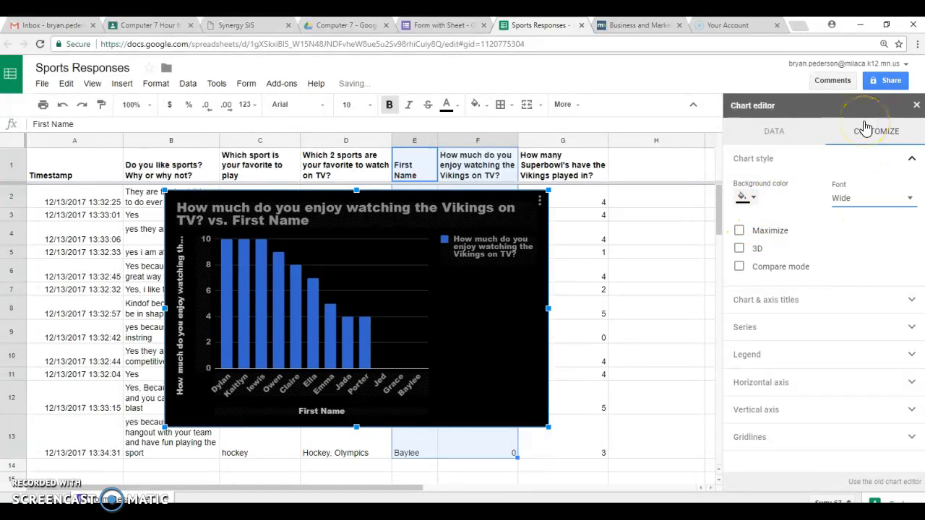
pyautogui.click(739, 248)
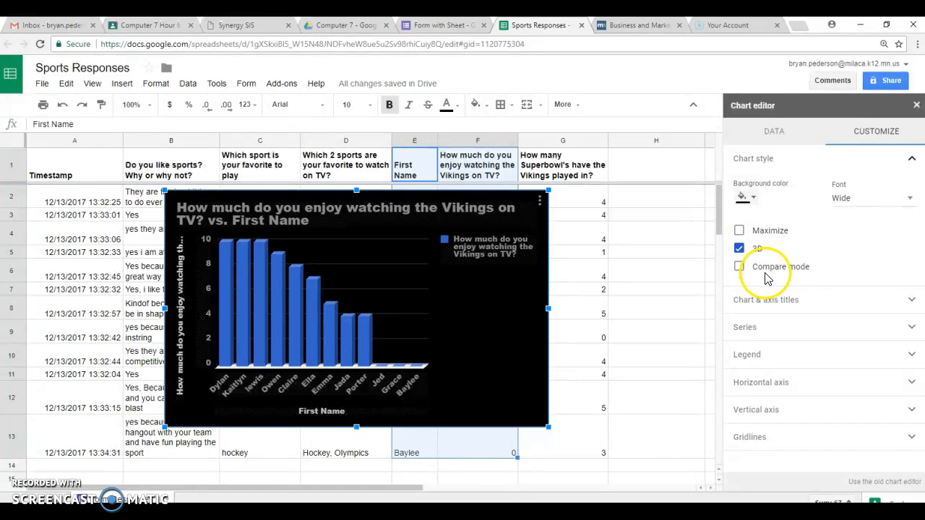
# Replace the chart title with "Minnesota Vikings" and make it bold.
pyautogui.click(774, 302)
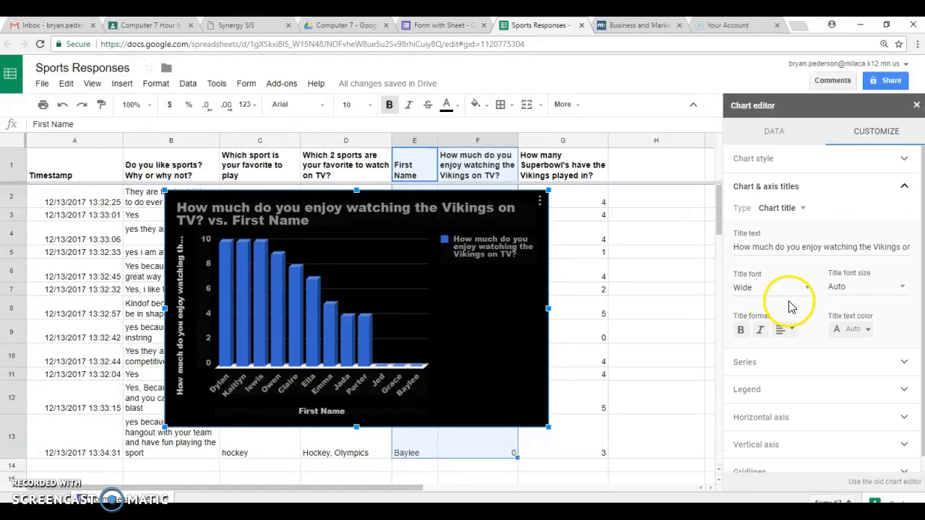
pyautogui.click(805, 250)
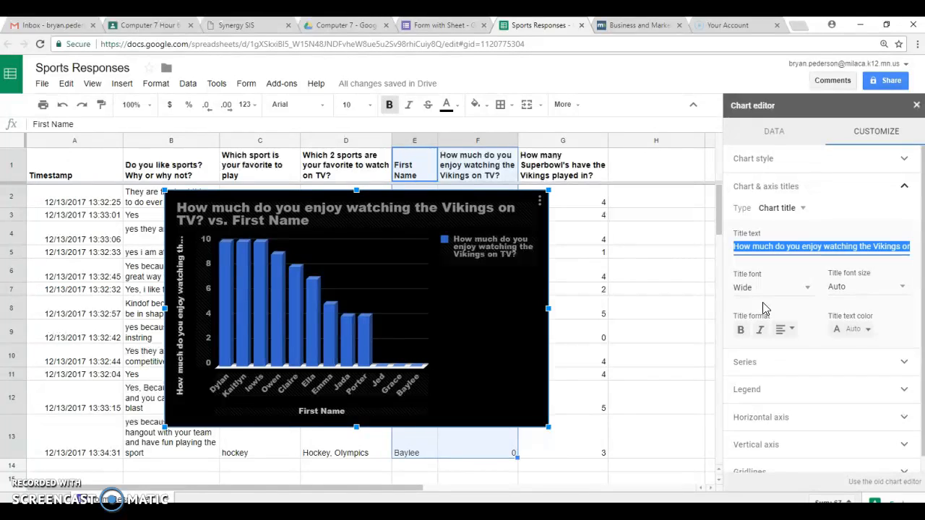
pyautogui.press('BackSpace')
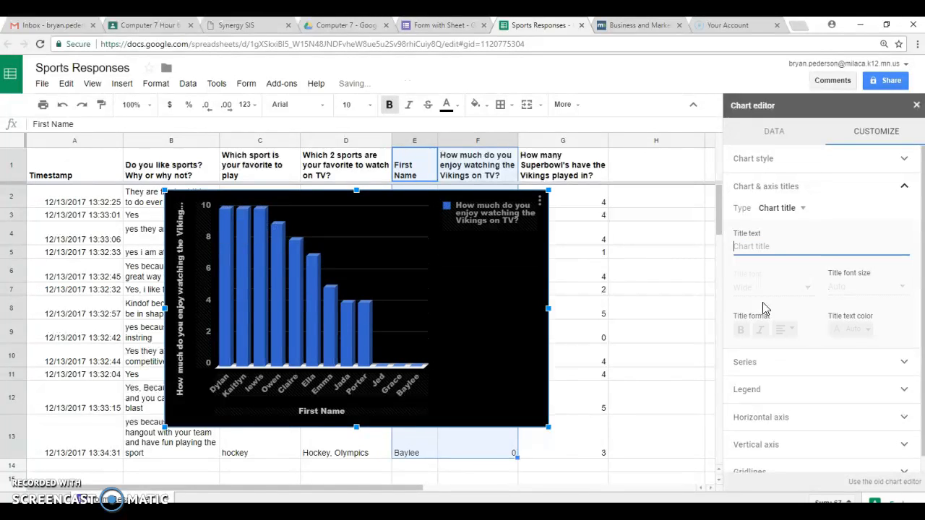
pyautogui.write('How much')
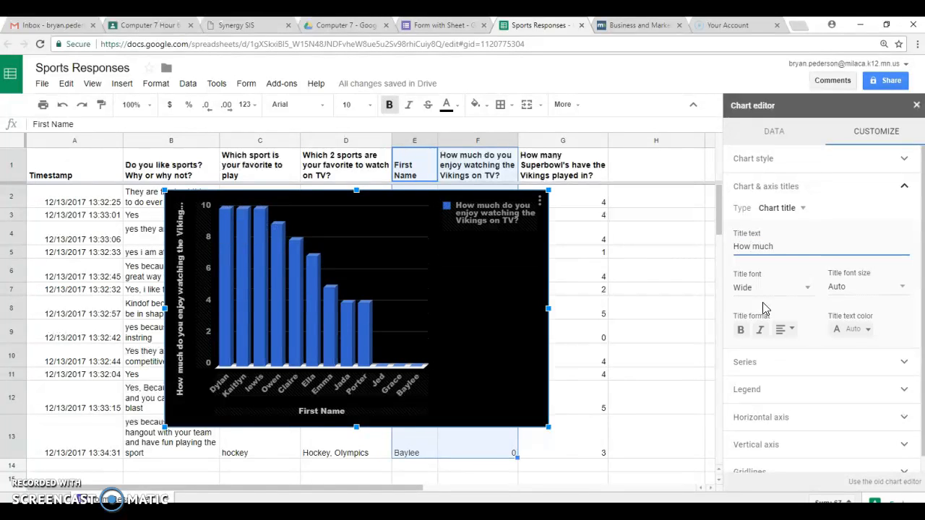
pyautogui.press('BackSpace')
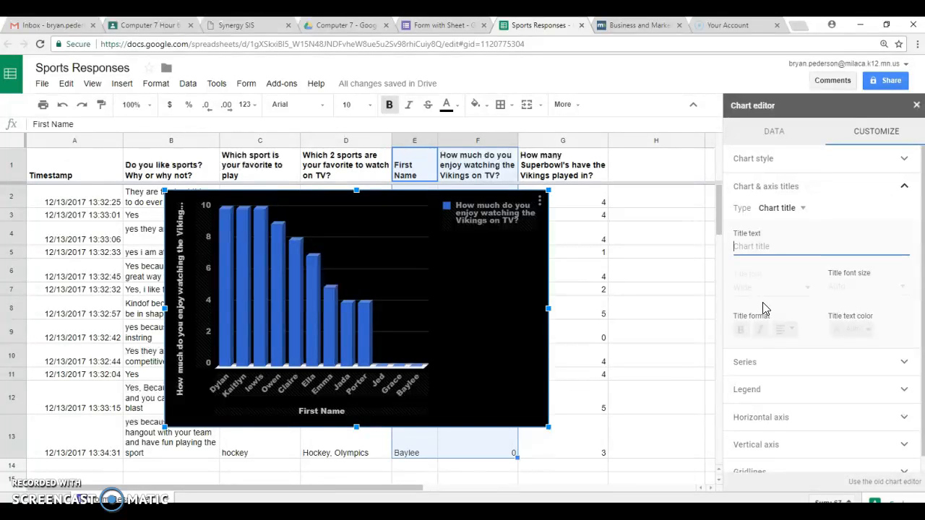
pyautogui.write('Minnesota Vikings')
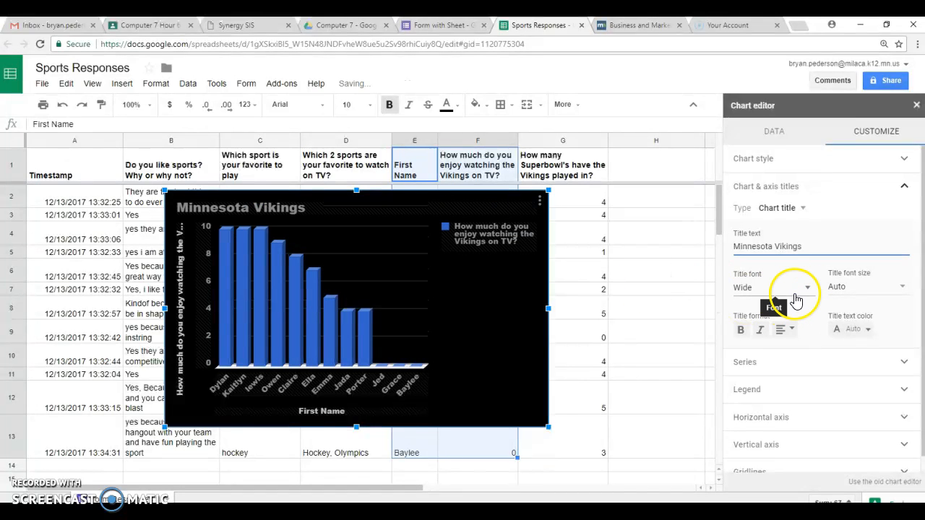
pyautogui.click(742, 331)
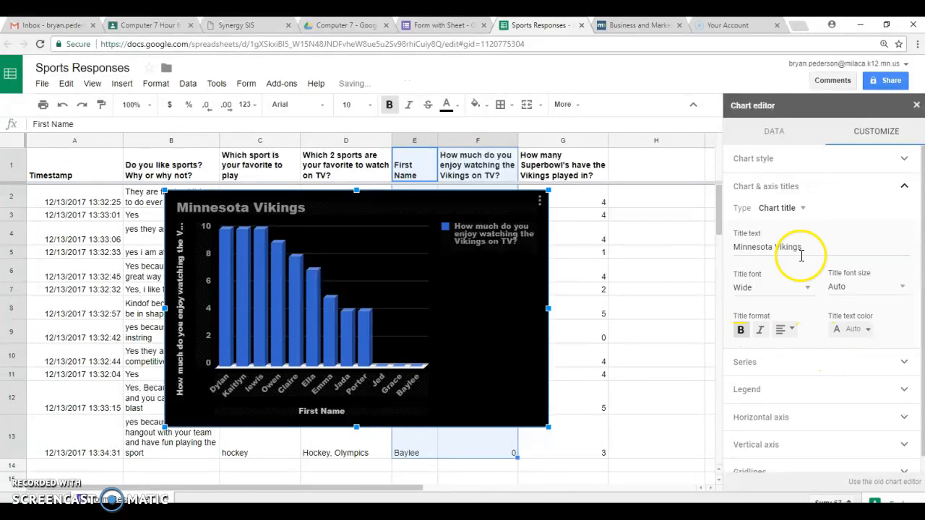
# Make the chart's horizontal axis title bold.
pyautogui.click(803, 208)
pyautogui.click(803, 249)
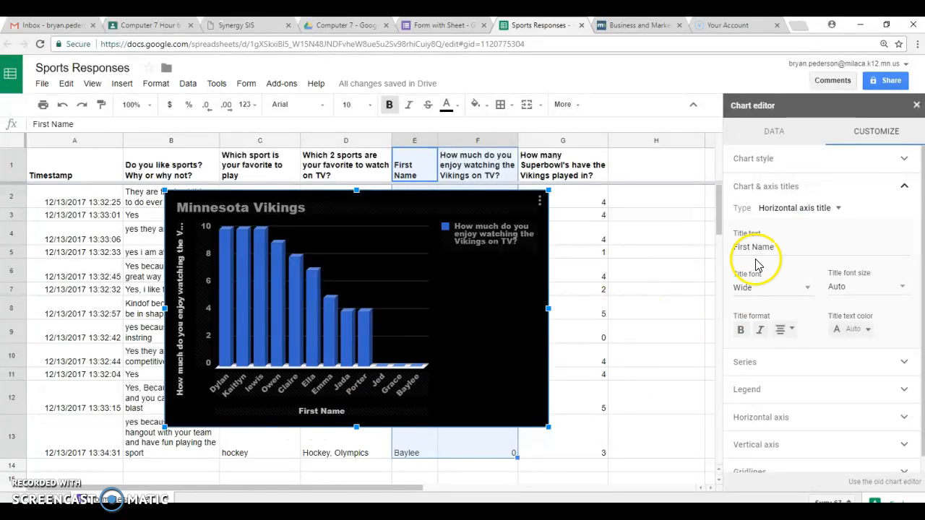
pyautogui.click(741, 330)
# Replace the chart's vertical axis title with "0-10 for watching the Vikings on TV".
pyautogui.click(789, 209)
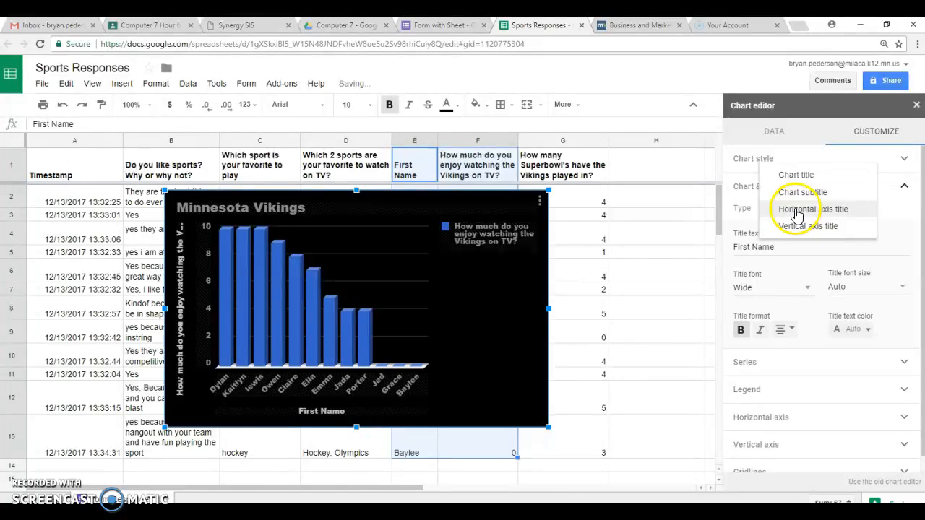
pyautogui.click(806, 226)
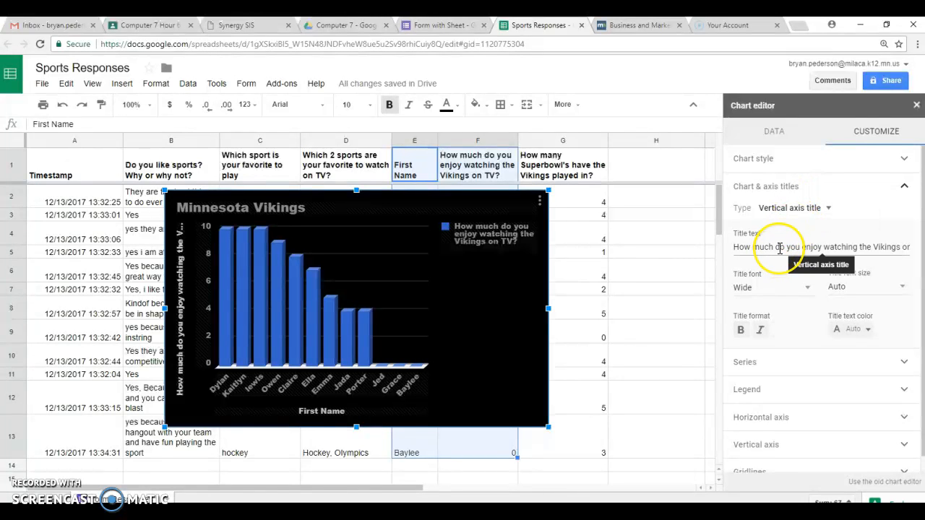
pyautogui.tripleClick(780, 248)
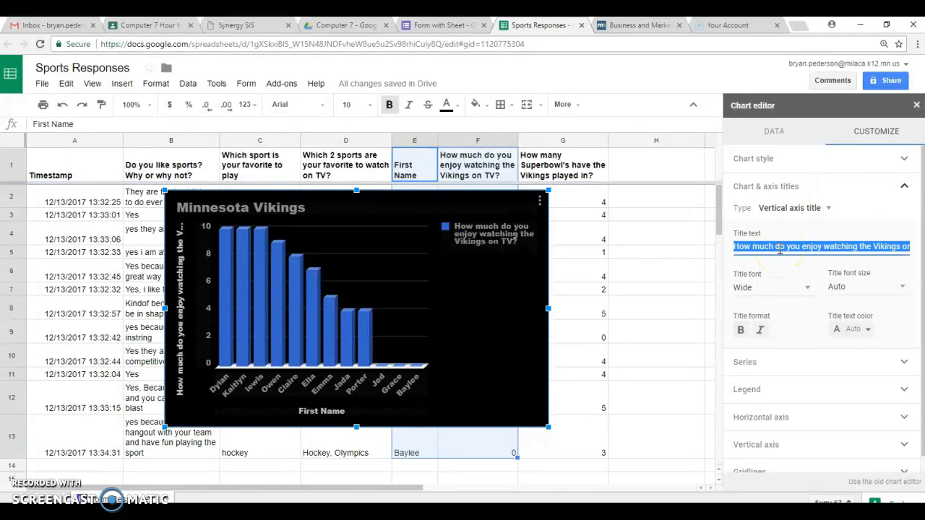
pyautogui.write('0-10')
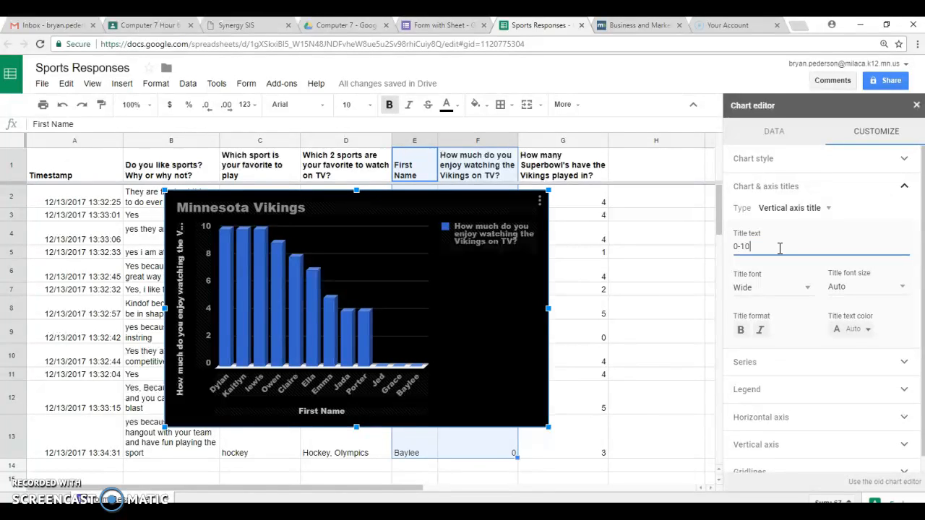
pyautogui.write(' for ')
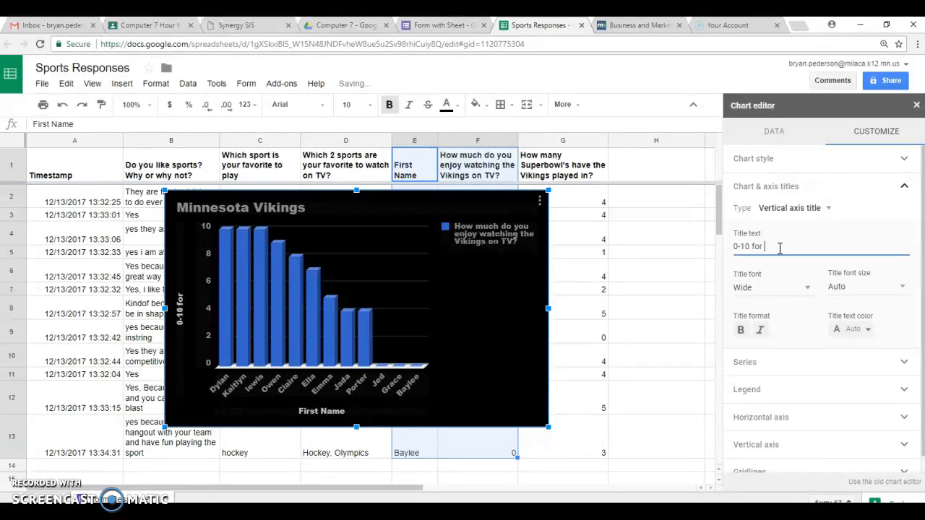
pyautogui.write('watching the Vikings on TV')
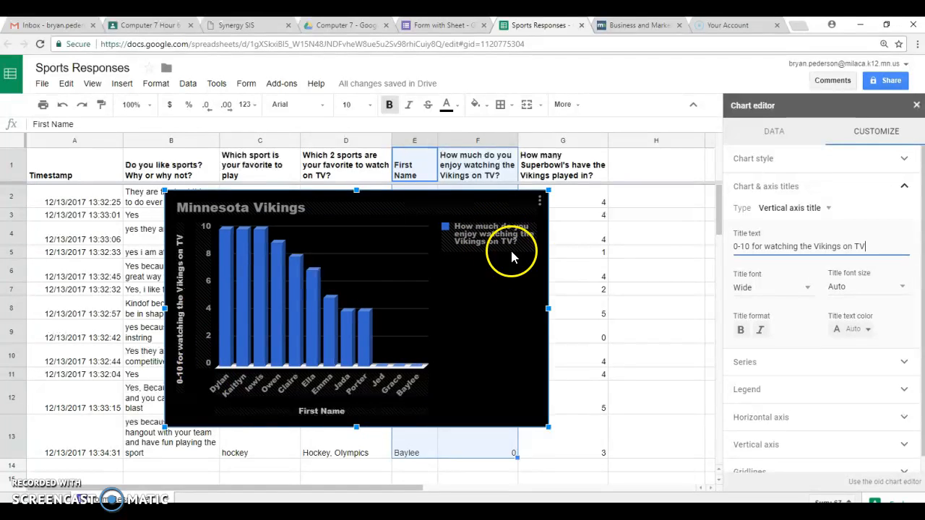
# Place the chart's legend at the bottom and colour the Vikings enjoyment series red.
pyautogui.click(758, 392)
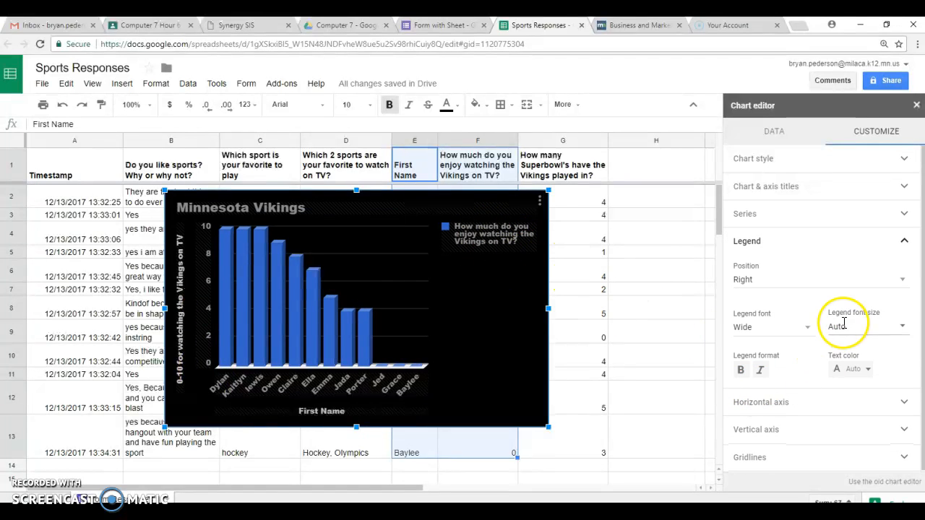
pyautogui.click(762, 282)
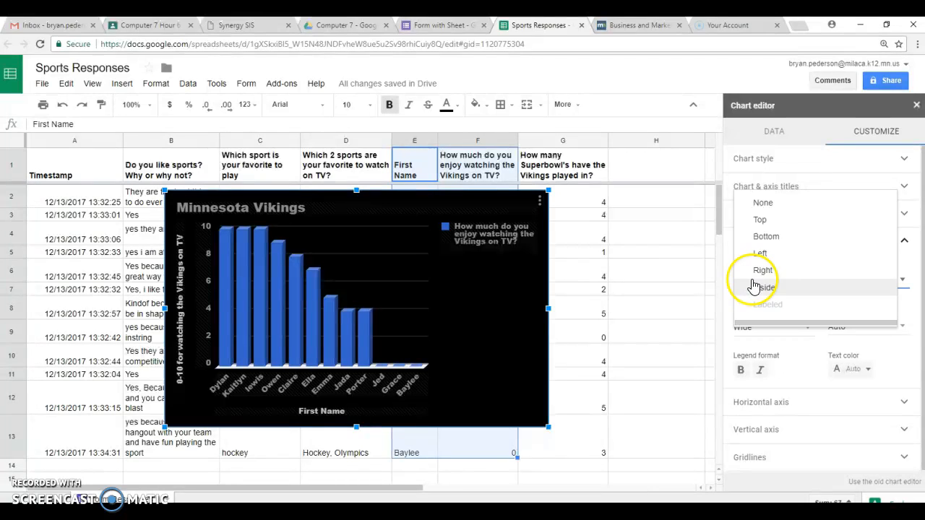
pyautogui.click(767, 237)
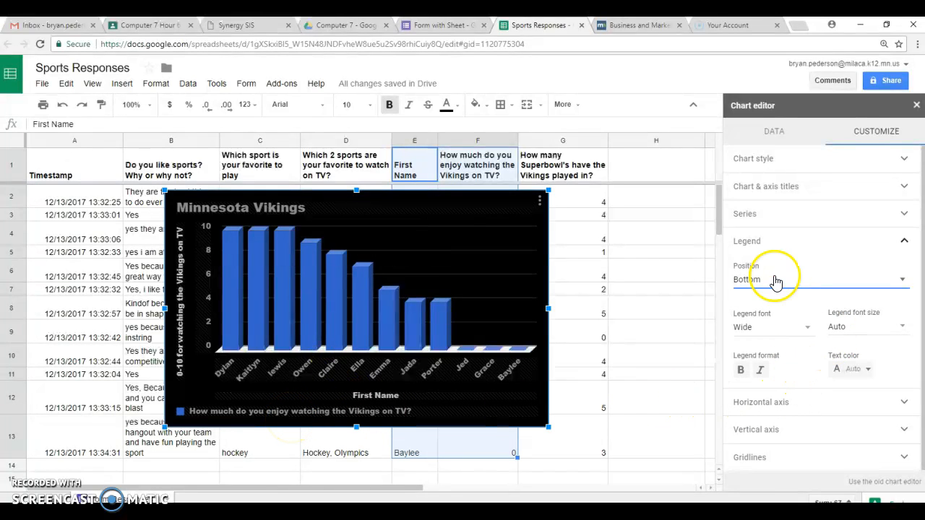
pyautogui.click(757, 215)
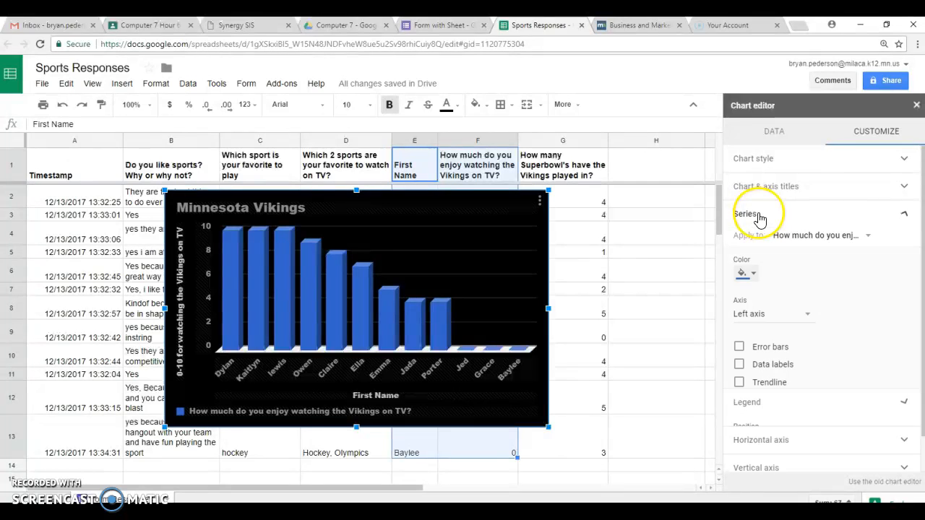
pyautogui.click(744, 273)
pyautogui.click(762, 334)
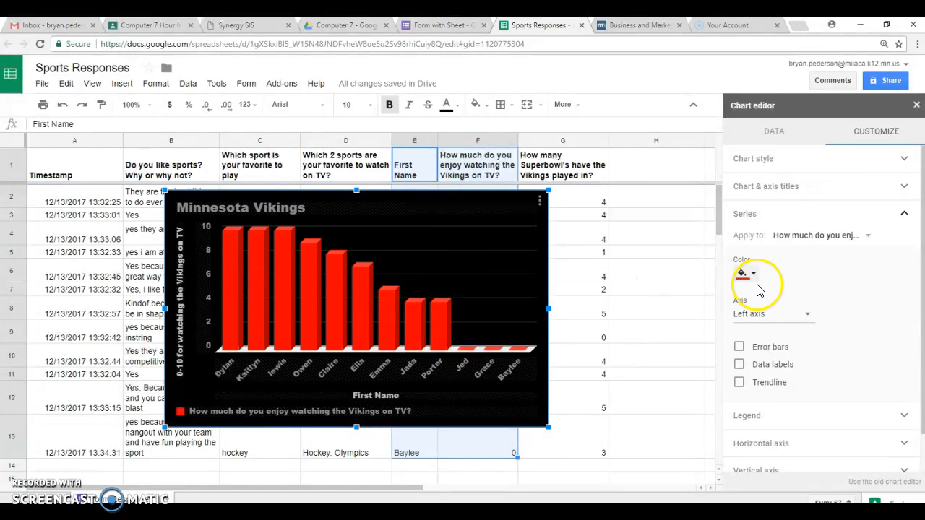
# Look over the chart's vertical axis settings and close the chart editor.
pyautogui.scroll(-1, 766, 321)
pyautogui.scroll(-1, 766, 318)
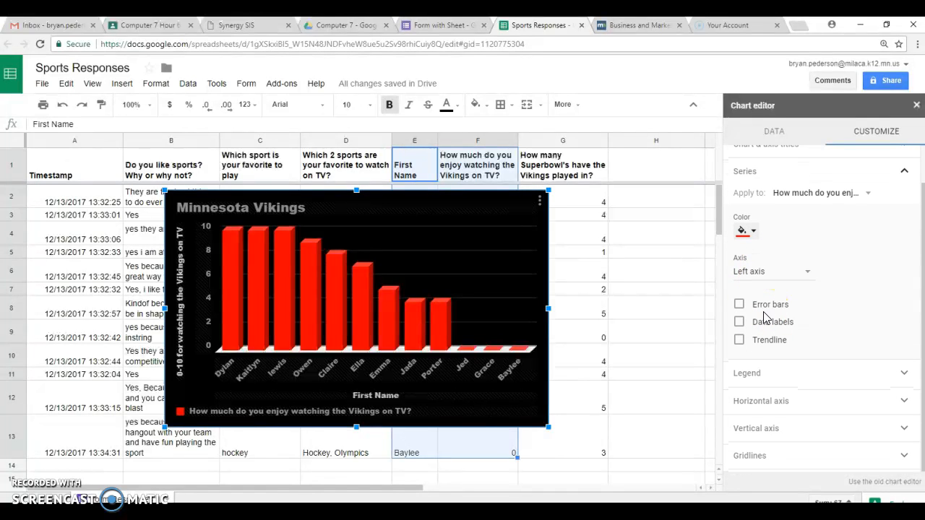
pyautogui.click(765, 430)
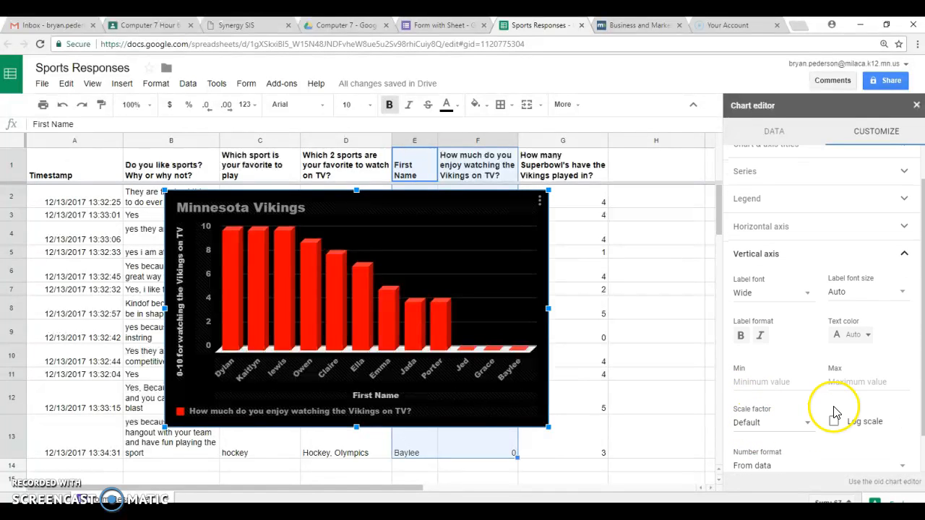
pyautogui.scroll(-1, 832, 404)
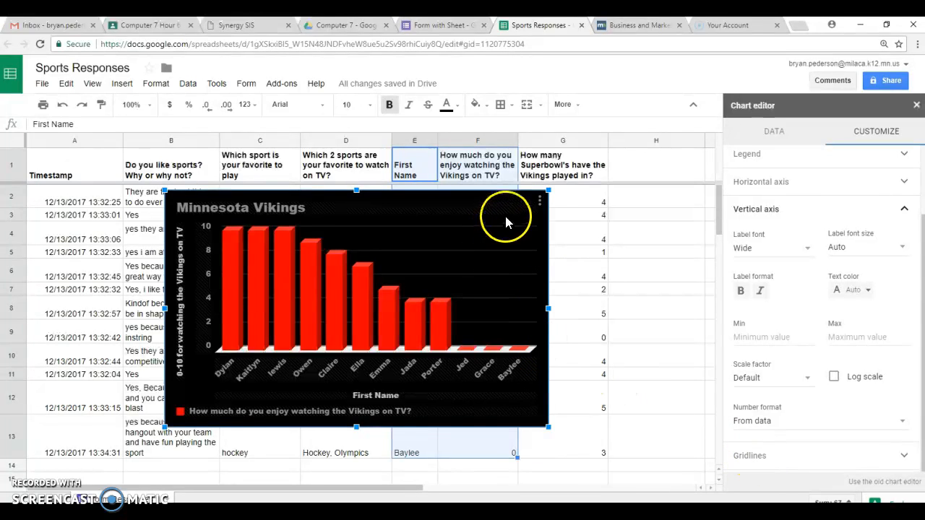
pyautogui.click(916, 106)
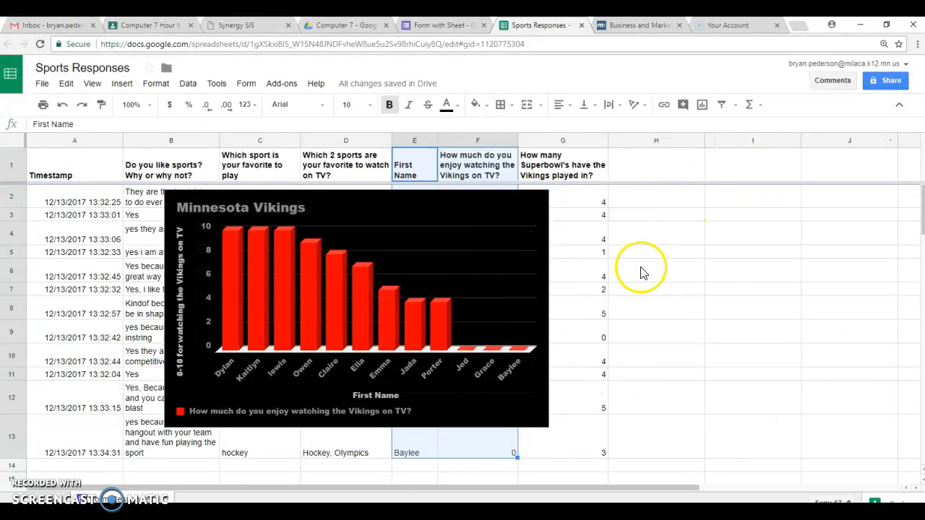
# Move the chart to its own sheet named "Vikings Chart" and rename the form data sheet as "Responses".
pyautogui.click(540, 200)
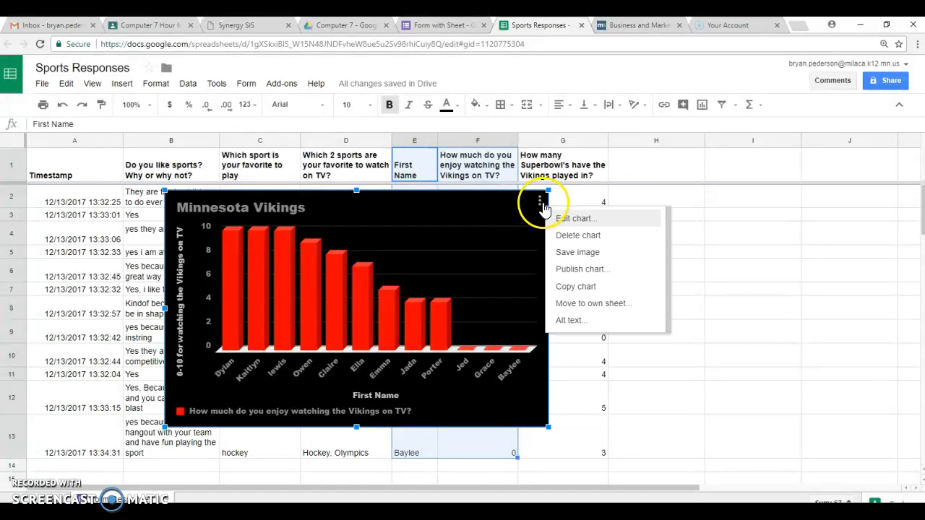
pyautogui.click(591, 303)
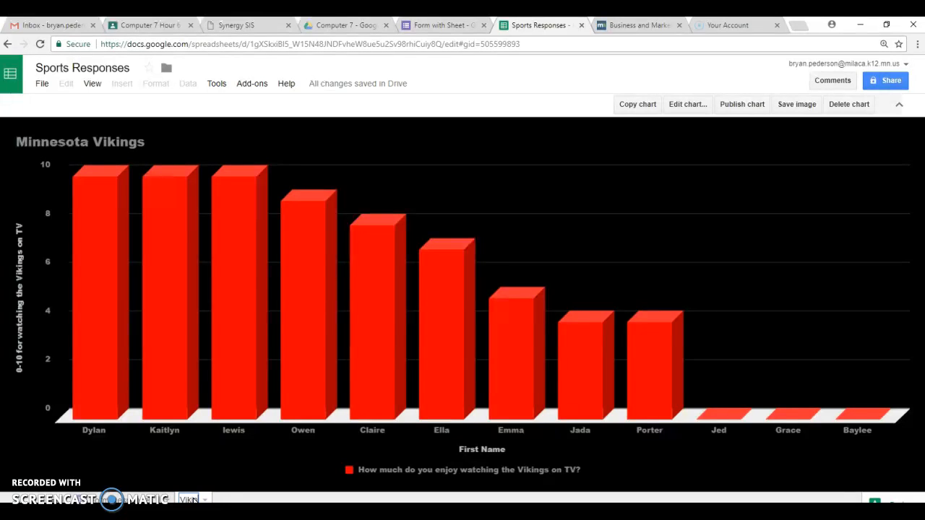
pyautogui.press('Return')
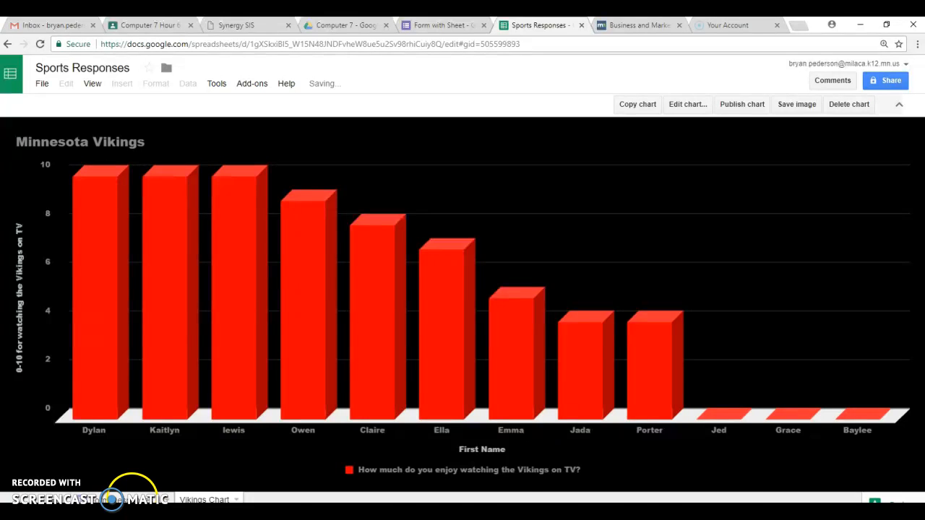
pyautogui.click(132, 499)
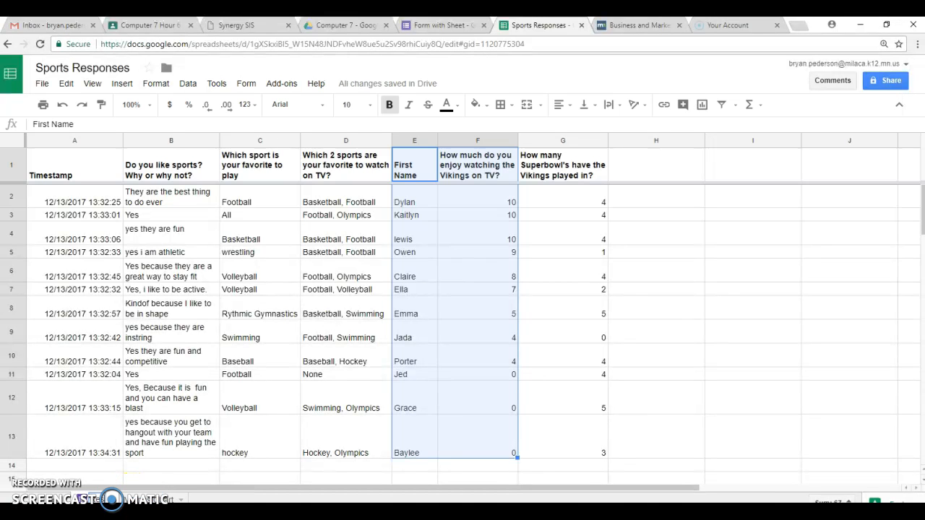
pyautogui.press('Return')
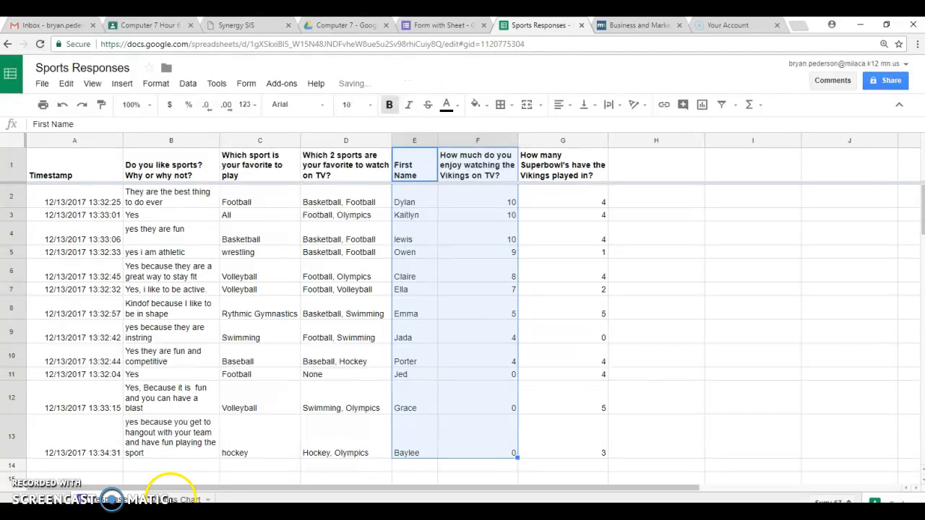
# Check the Vikings Chart and response sheets, and close the spreadsheet to return to the form.
pyautogui.click(174, 499)
pyautogui.click(112, 500)
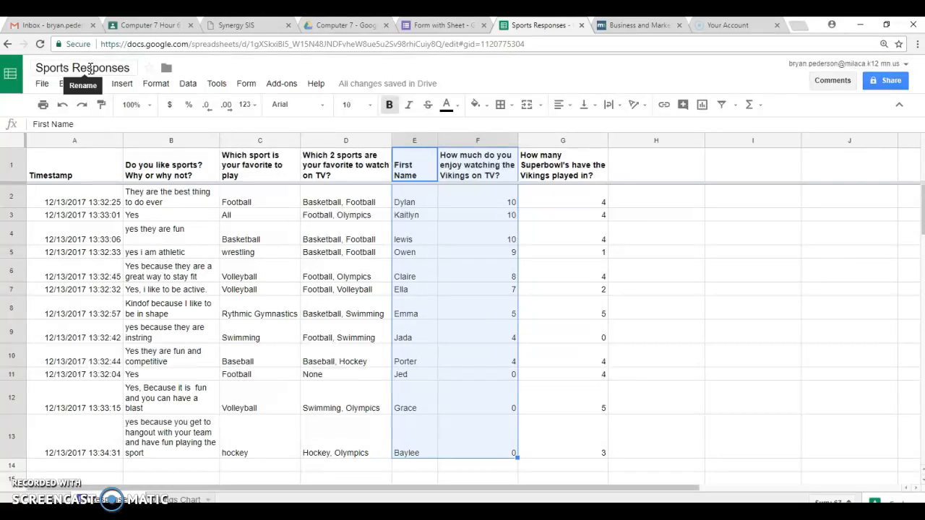
pyautogui.click(581, 25)
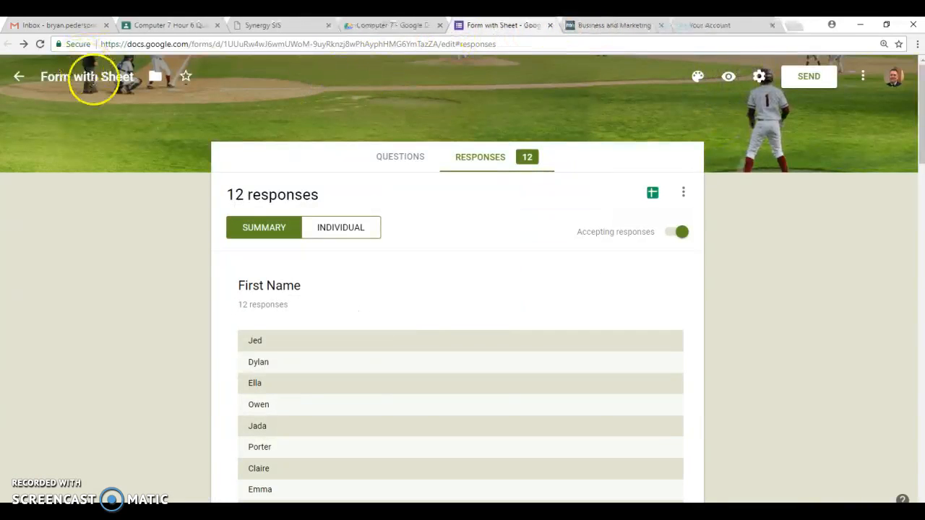